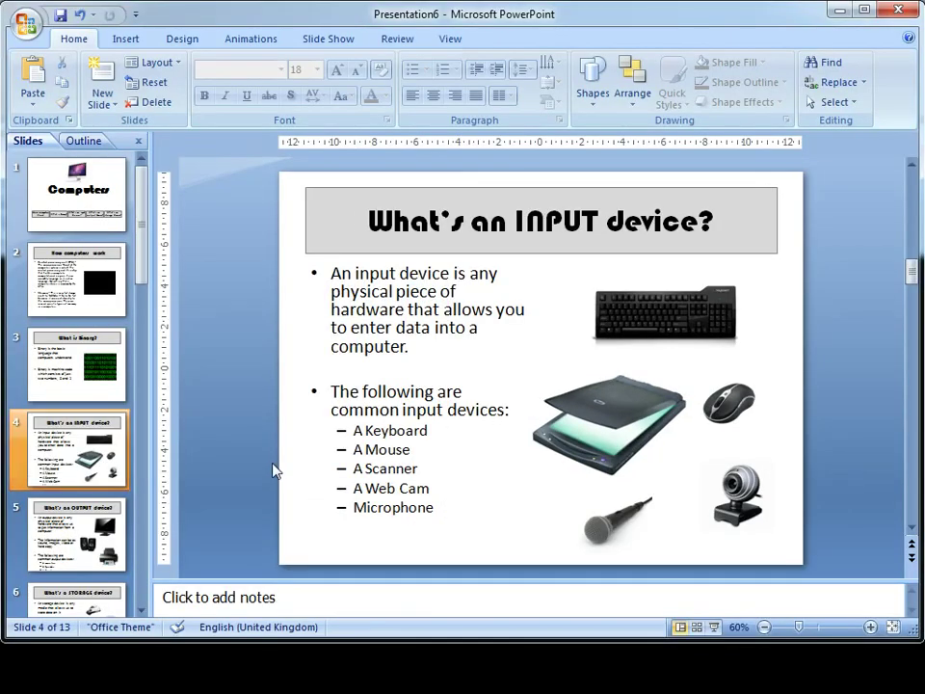
- Review the title slide's navigation buttons and the How computers work, What is Binary? and What's an INPUT device? slides
left_click(99, 224)
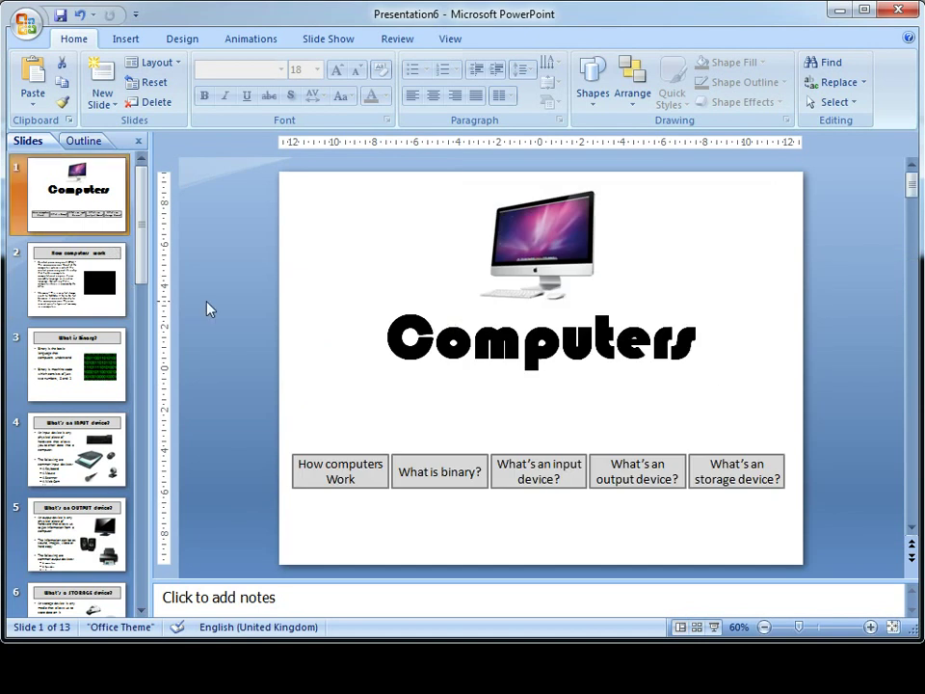
left_click(373, 487)
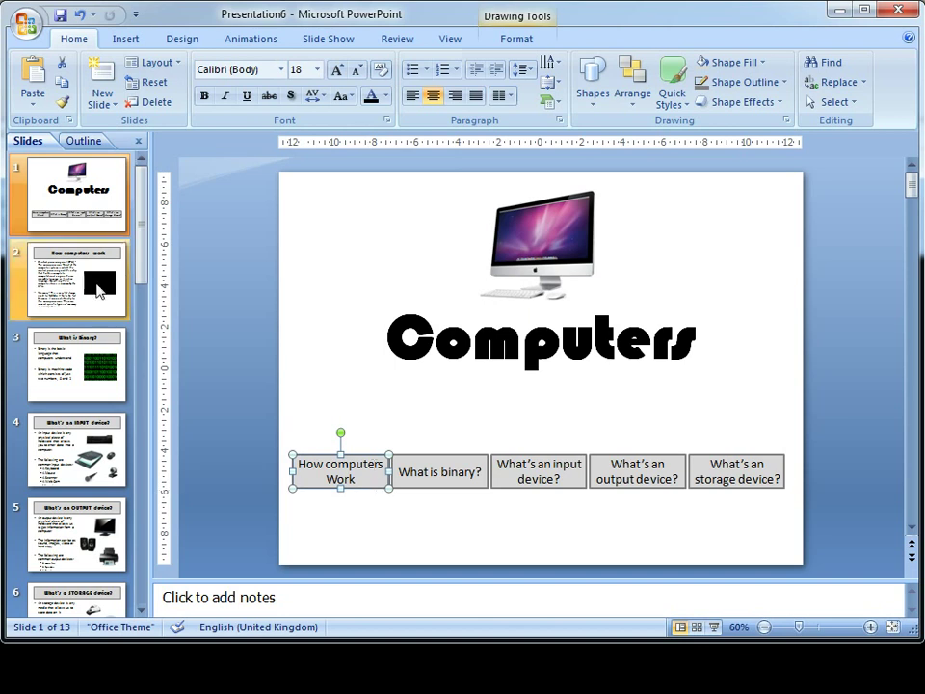
left_click(89, 294)
left_click(85, 366)
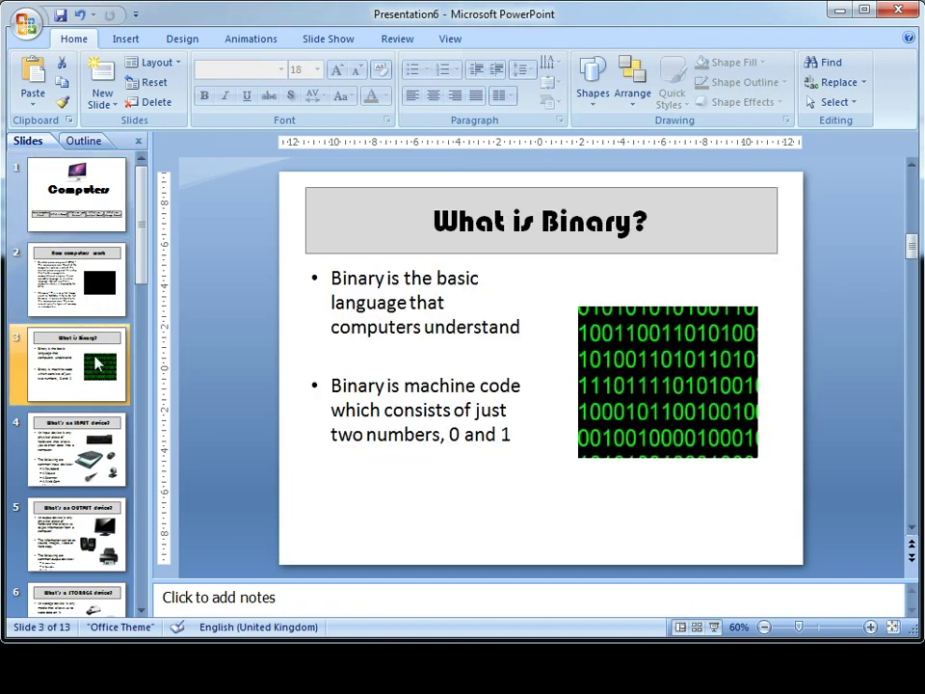
left_click(85, 451)
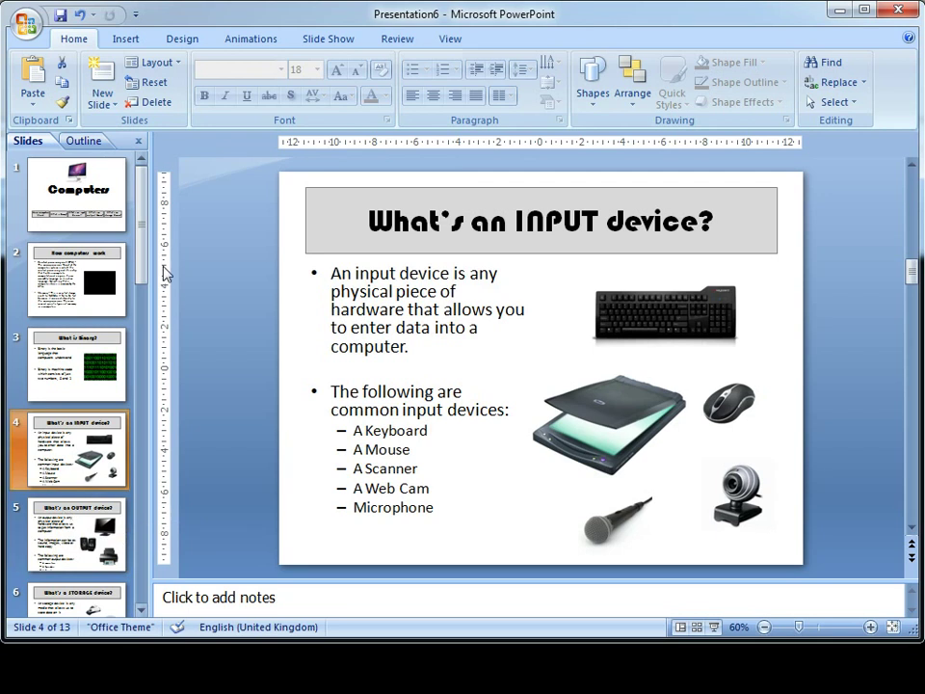
left_click(89, 227)
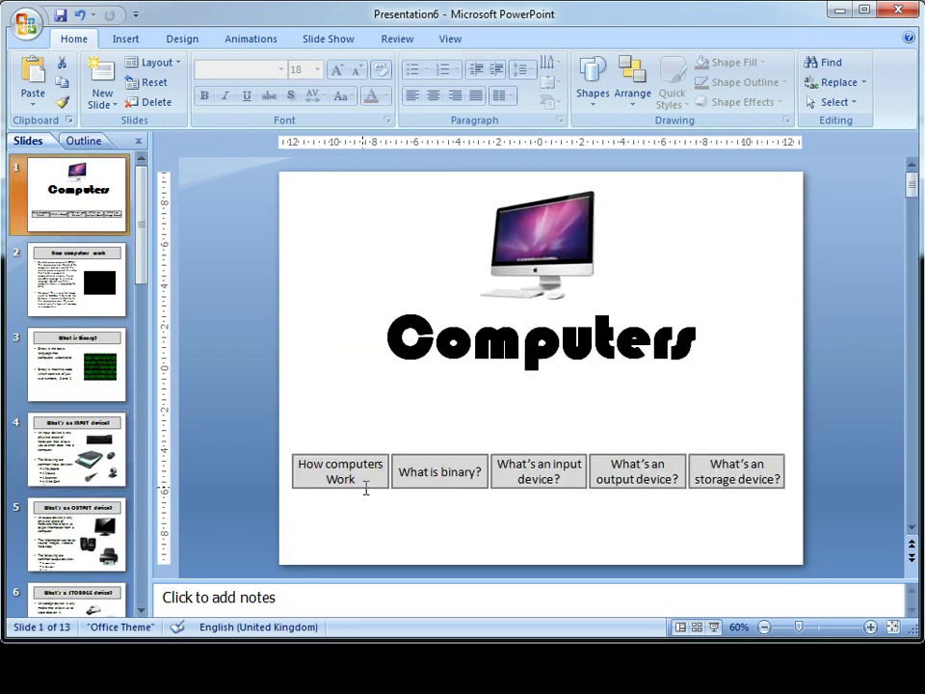
left_click(95, 289)
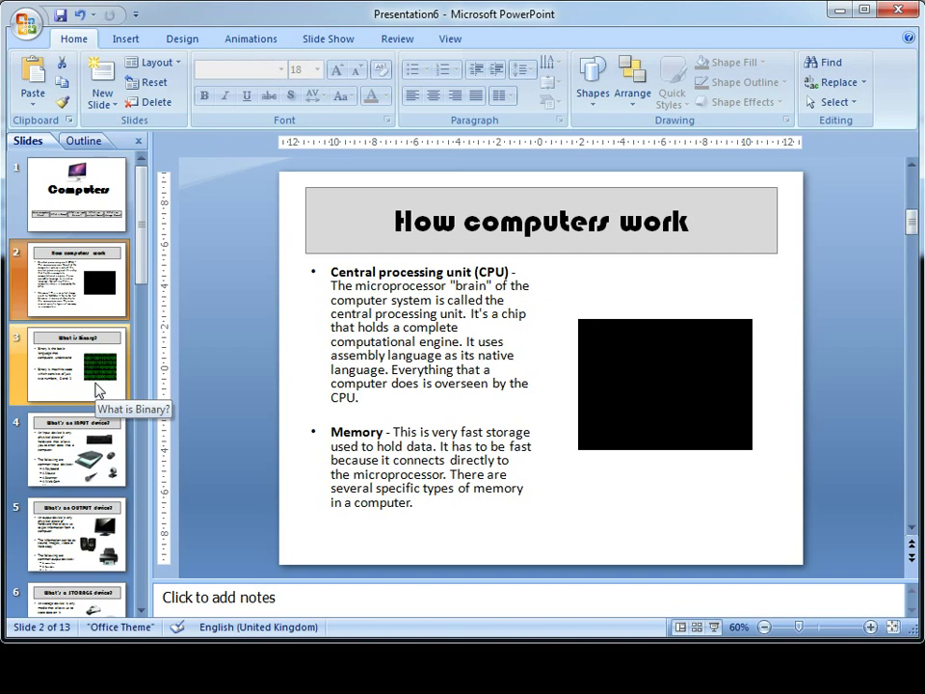
left_click(71, 222)
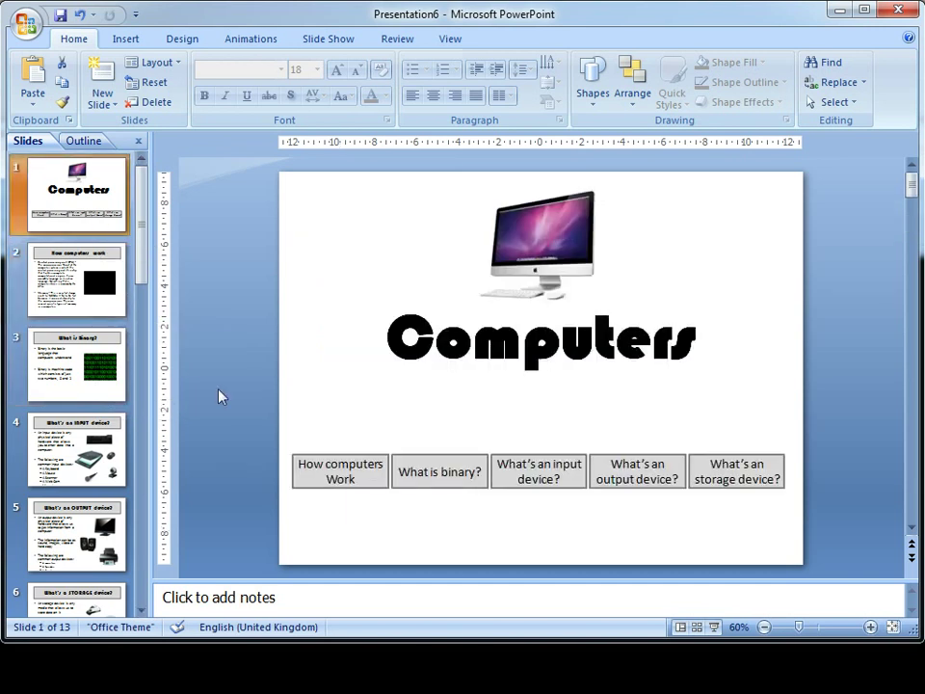
- Draw a rectangle about 4.8 cm by 1.4 cm at the lower left of the How computers work slide and fill it light grey
left_click(82, 284)
left_click(123, 40)
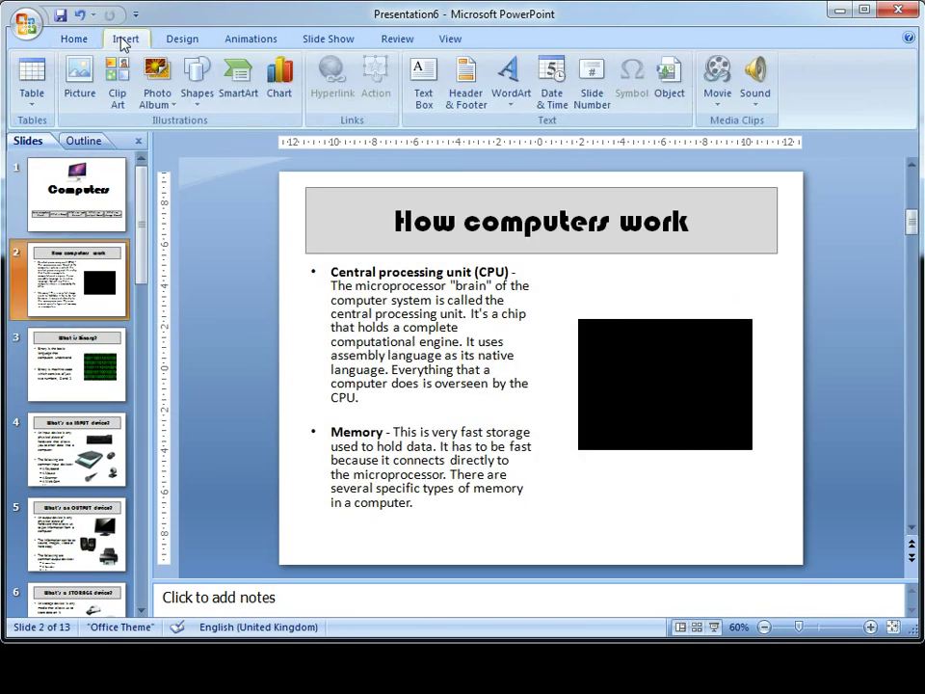
left_click(197, 92)
left_click(244, 200)
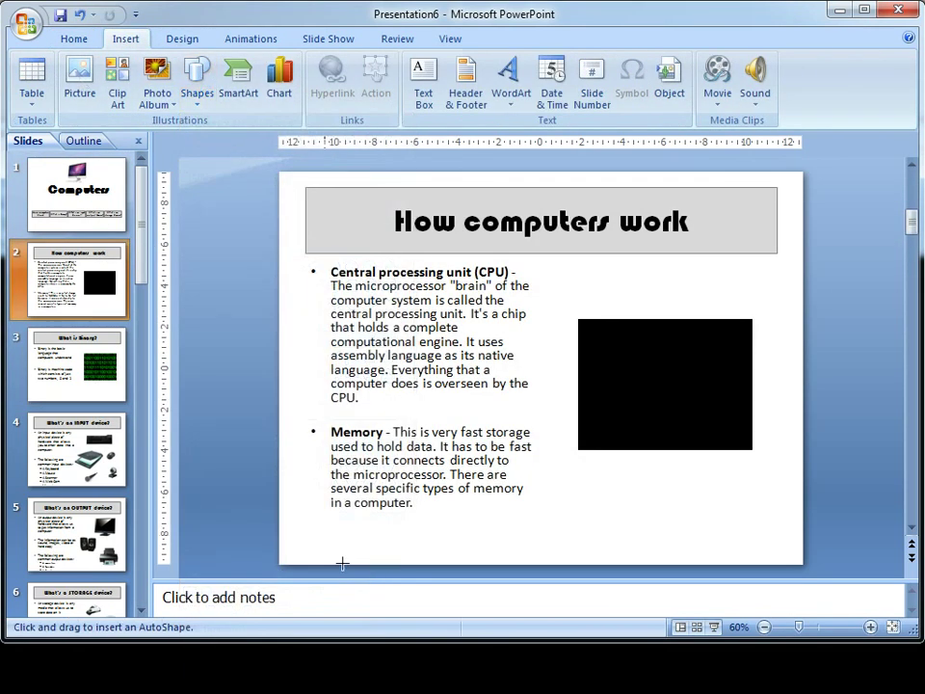
left_click_drag(289, 522, 389, 550)
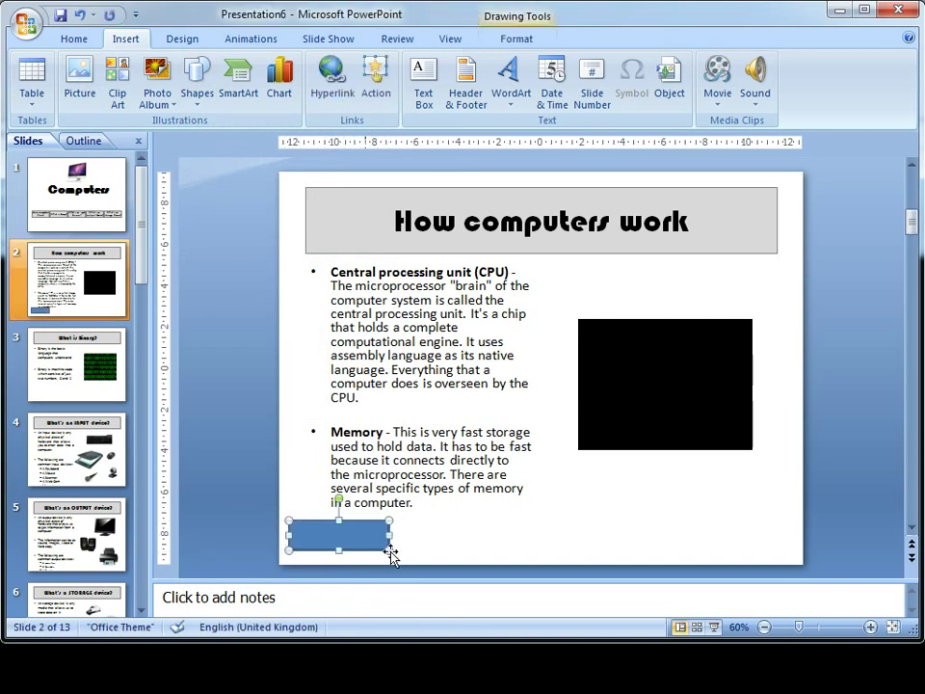
left_click(515, 40)
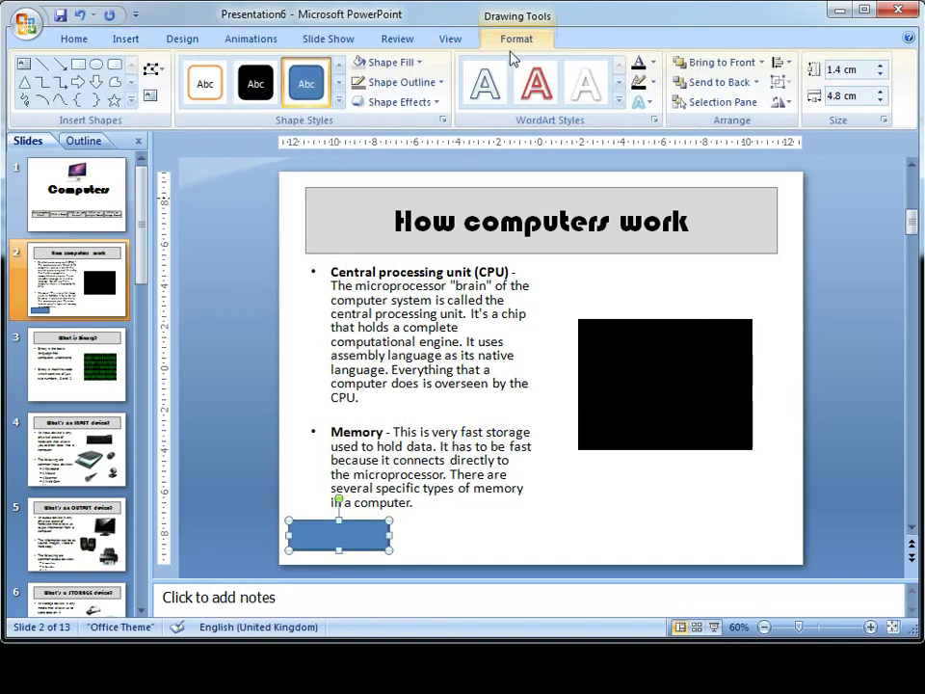
left_click(359, 61)
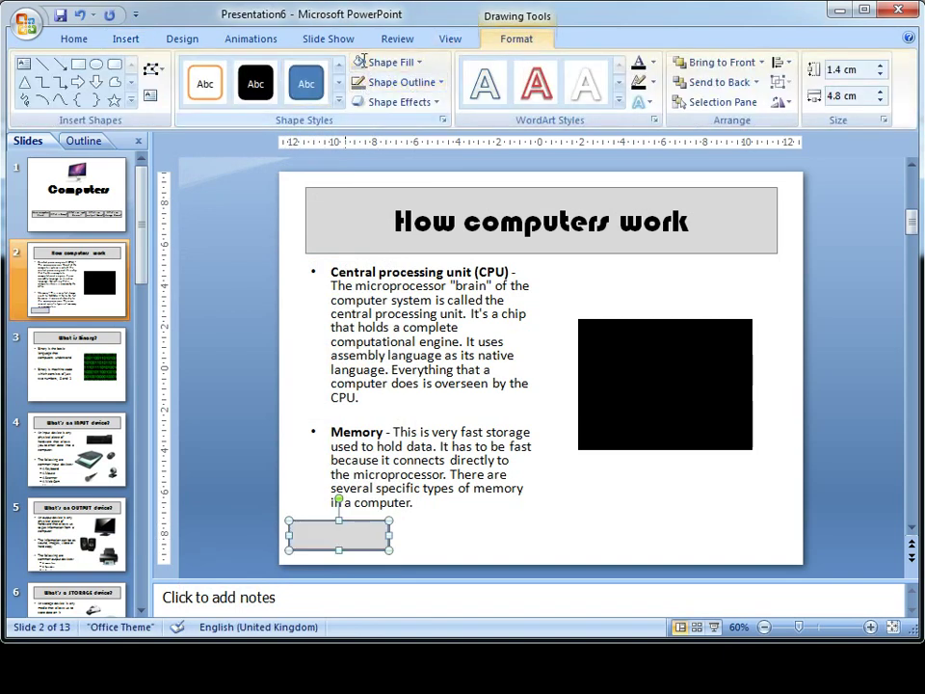
- Label the grey rectangle "Home Slide" and make its text black
right_click(357, 532)
left_click(390, 609)
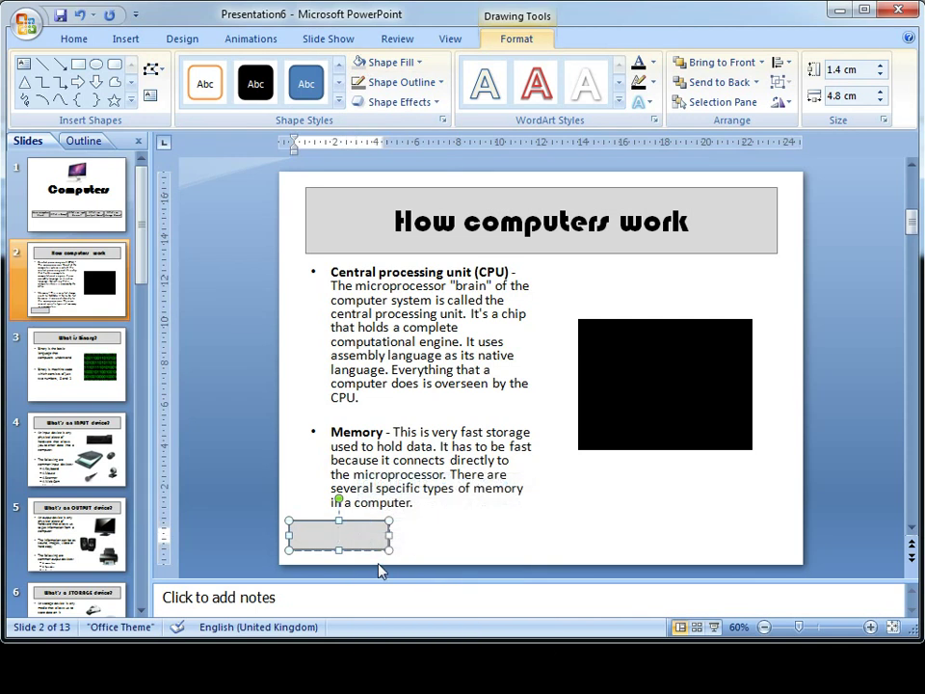
type("Home Slide")
key("ctrl+a")
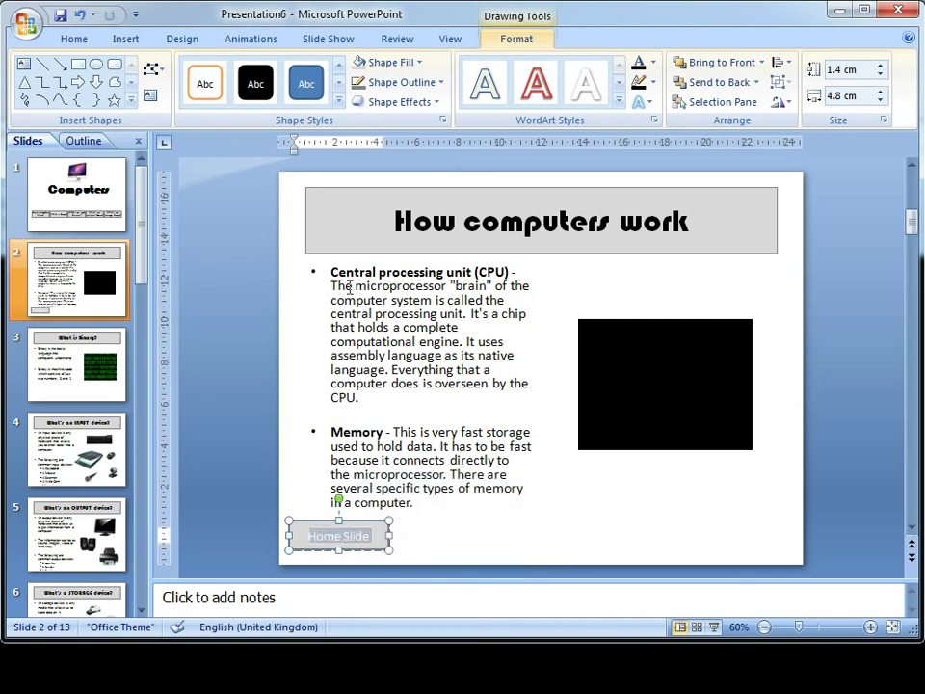
left_click(74, 38)
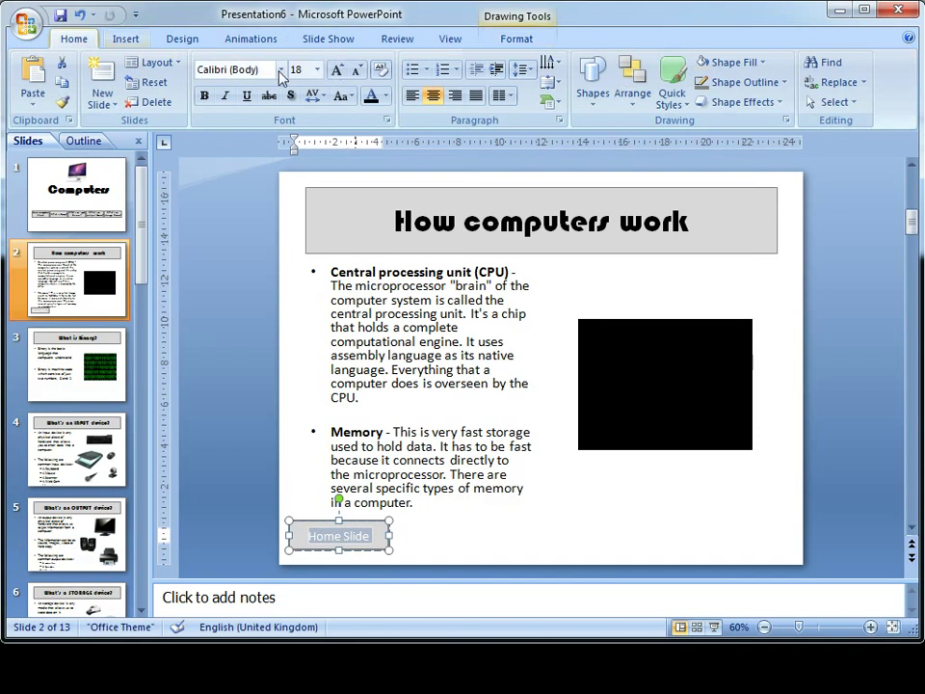
left_click(370, 95)
left_click(276, 482)
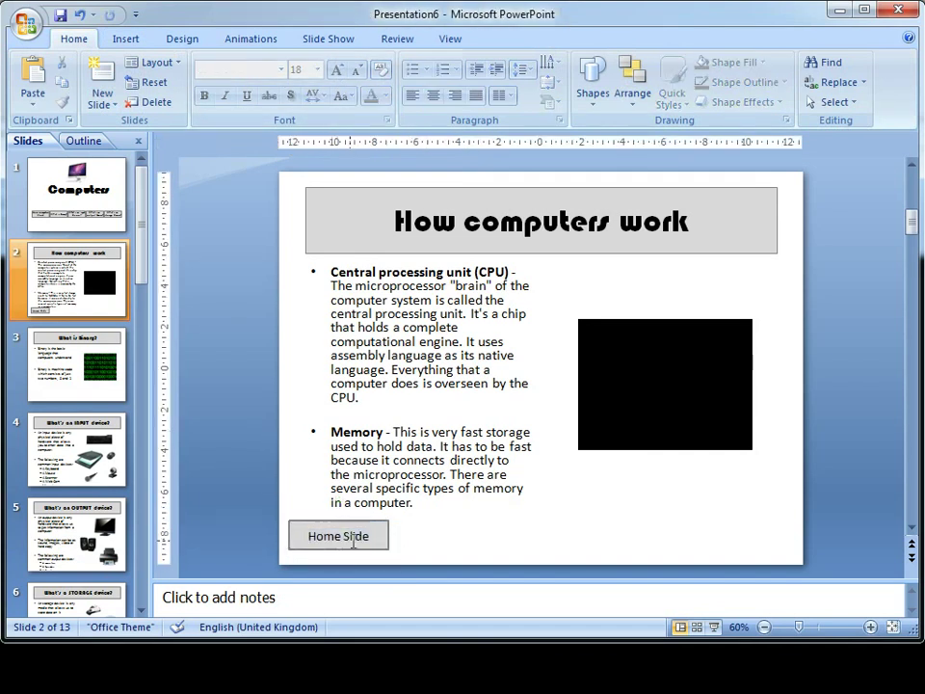
- Move the Home Slide button into the slide's bottom-left corner and hyperlink it to slide 1, Computers, in this document
left_click_drag(368, 544, 358, 559)
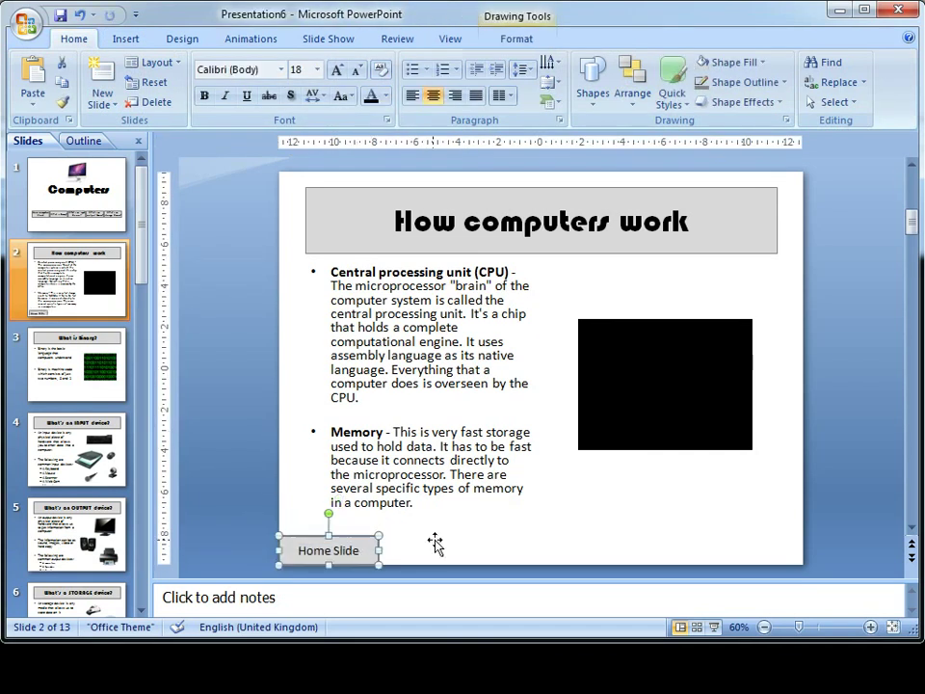
left_click(241, 496)
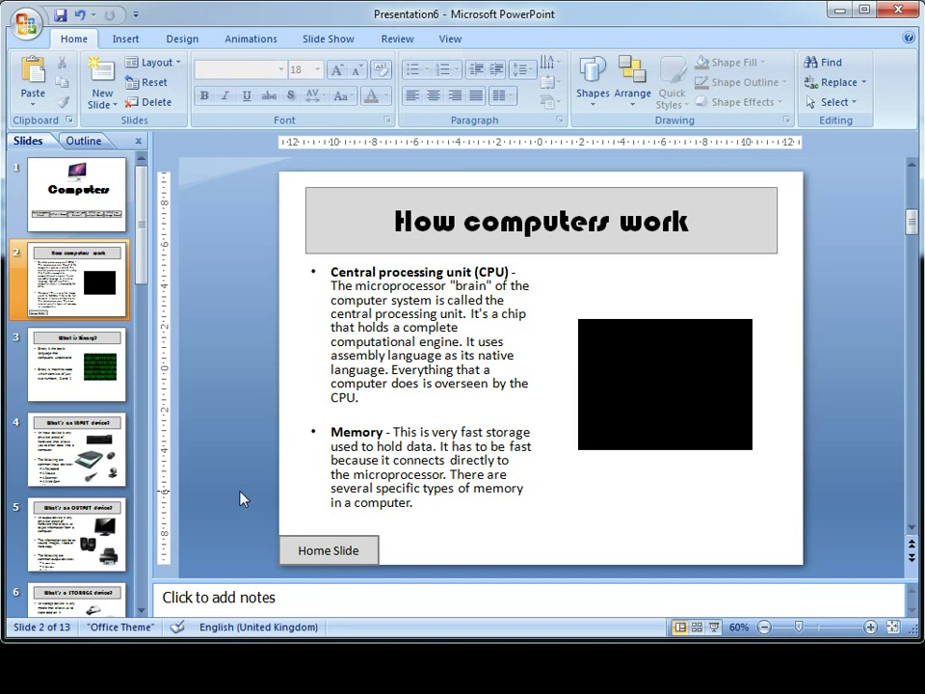
right_click(342, 540)
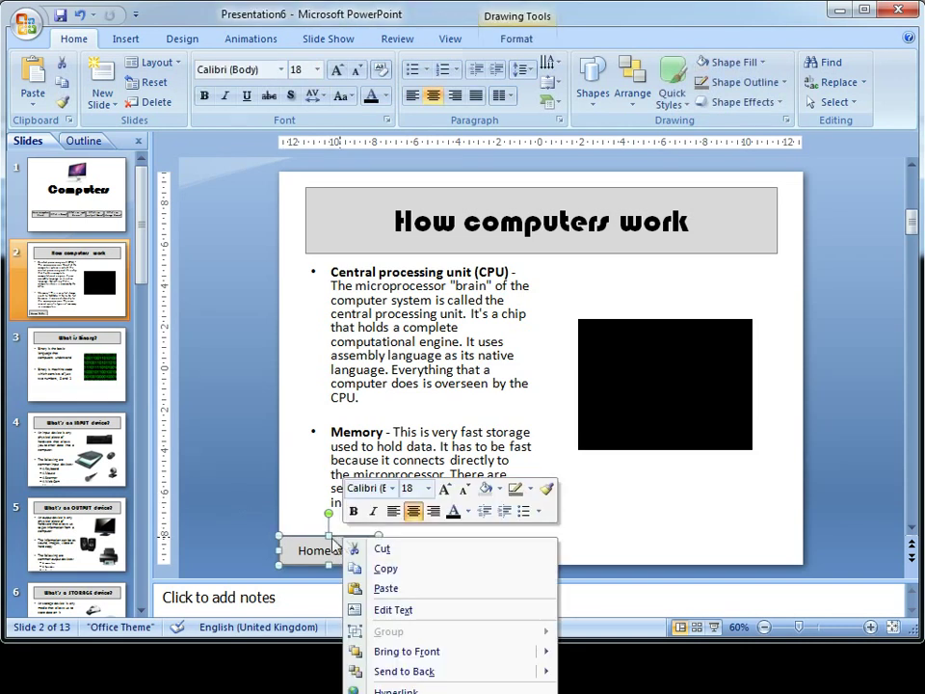
left_click(395, 691)
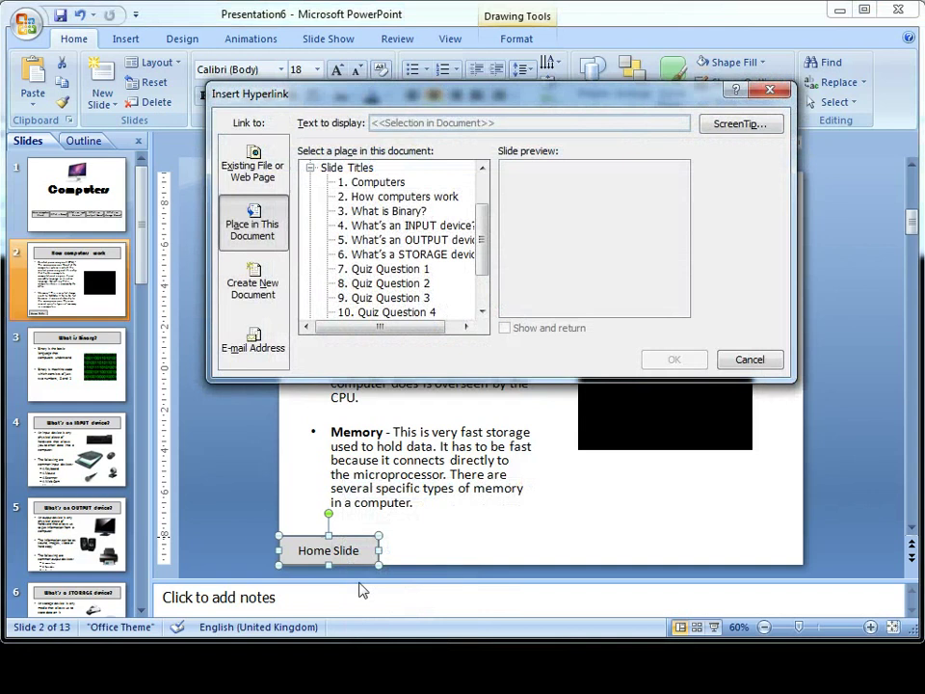
left_click(376, 183)
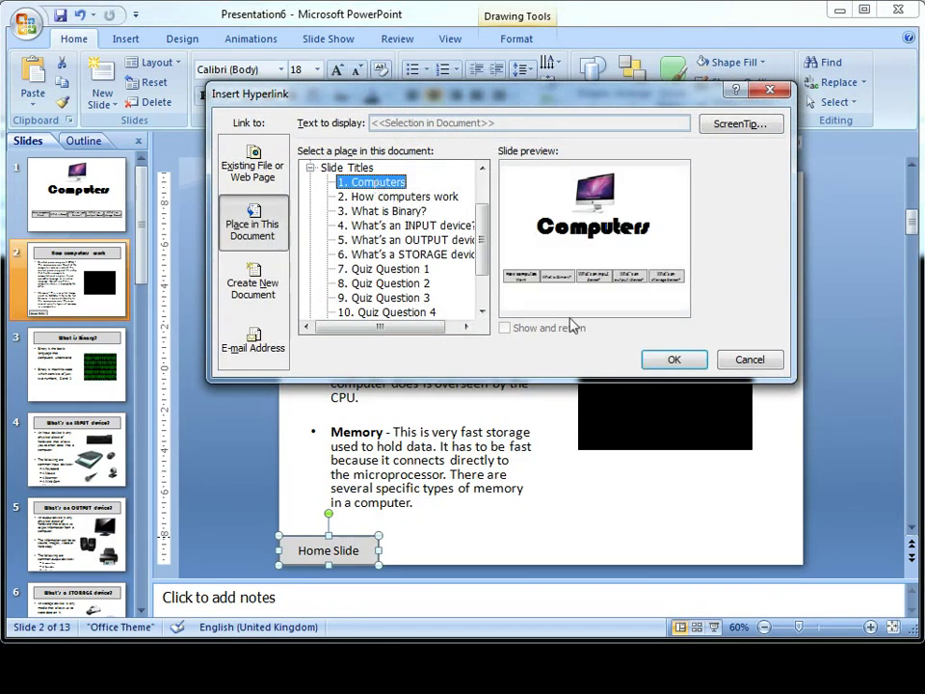
left_click(667, 358)
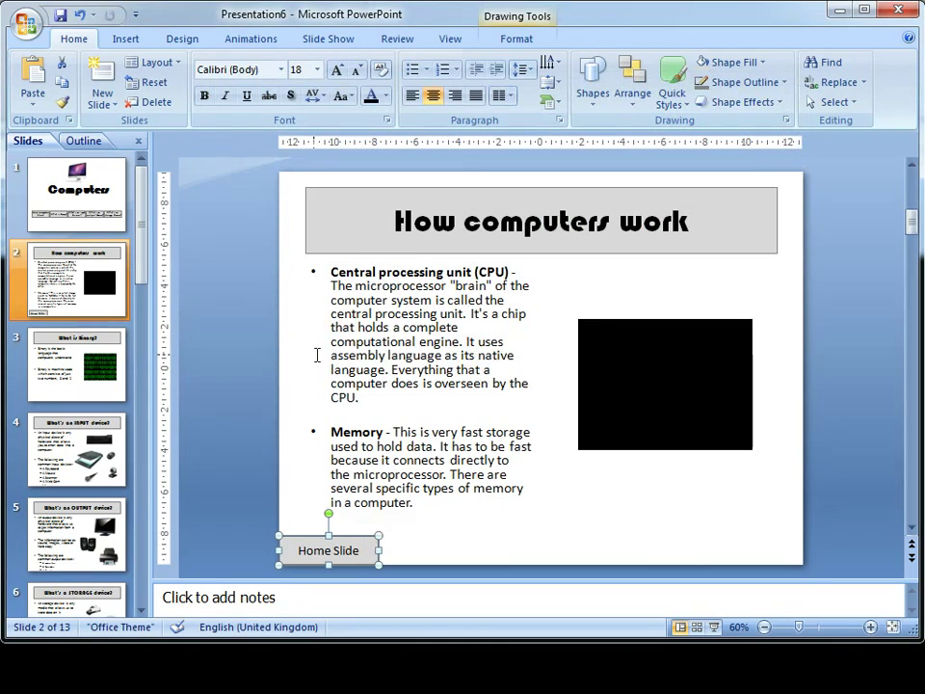
- Copy the hyperlinked Home Slide button and paste it onto the What is Binary? slide
right_click(317, 537)
left_click(355, 564)
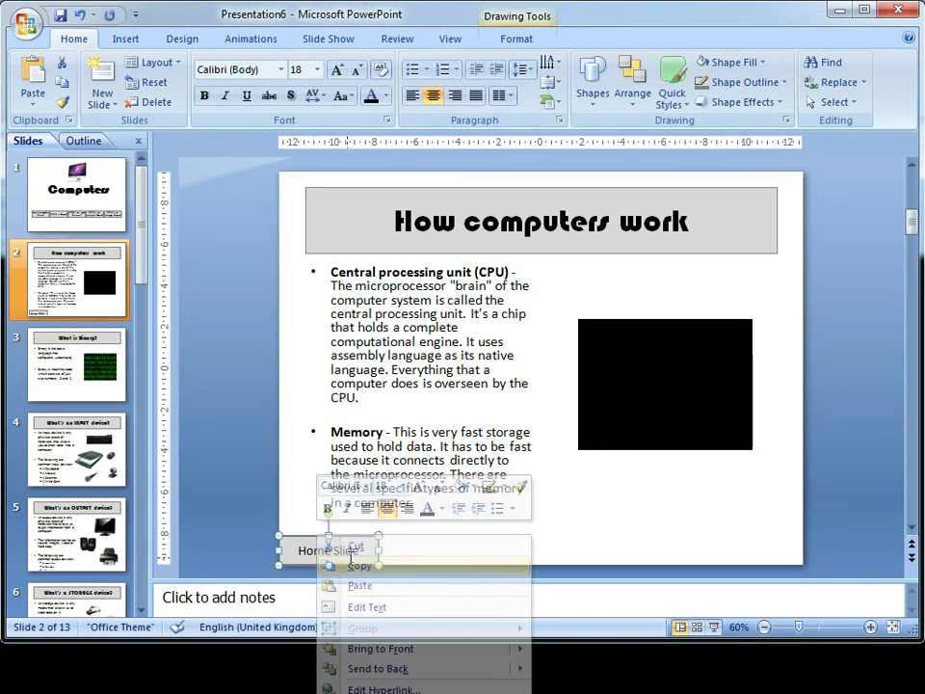
left_click(77, 355)
right_click(353, 532)
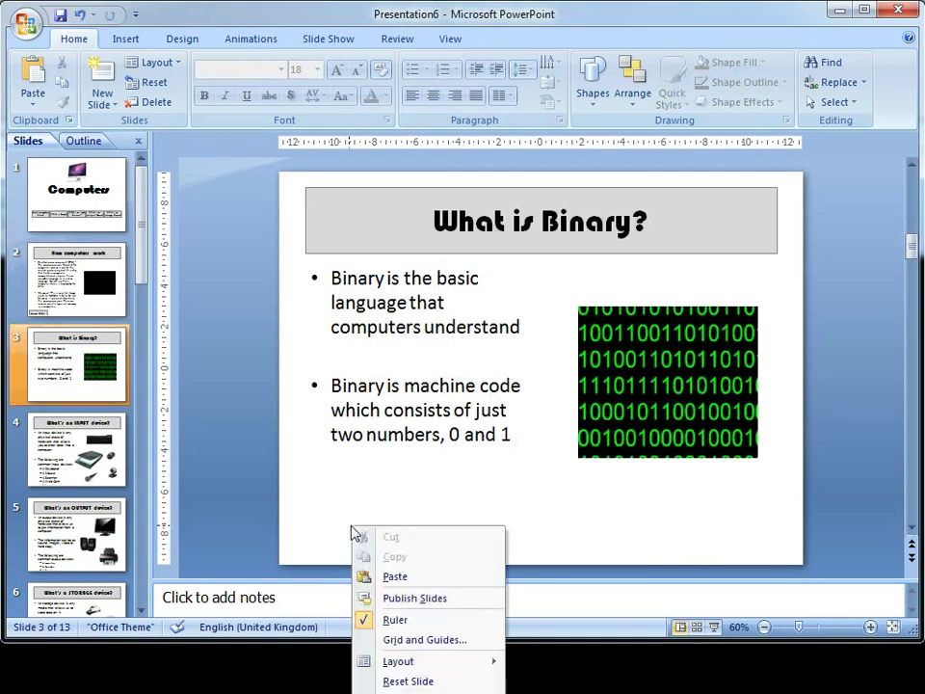
left_click(389, 573)
- Paste the copied Home Slide button onto the What's an INPUT device? slide
key("Page_Down")
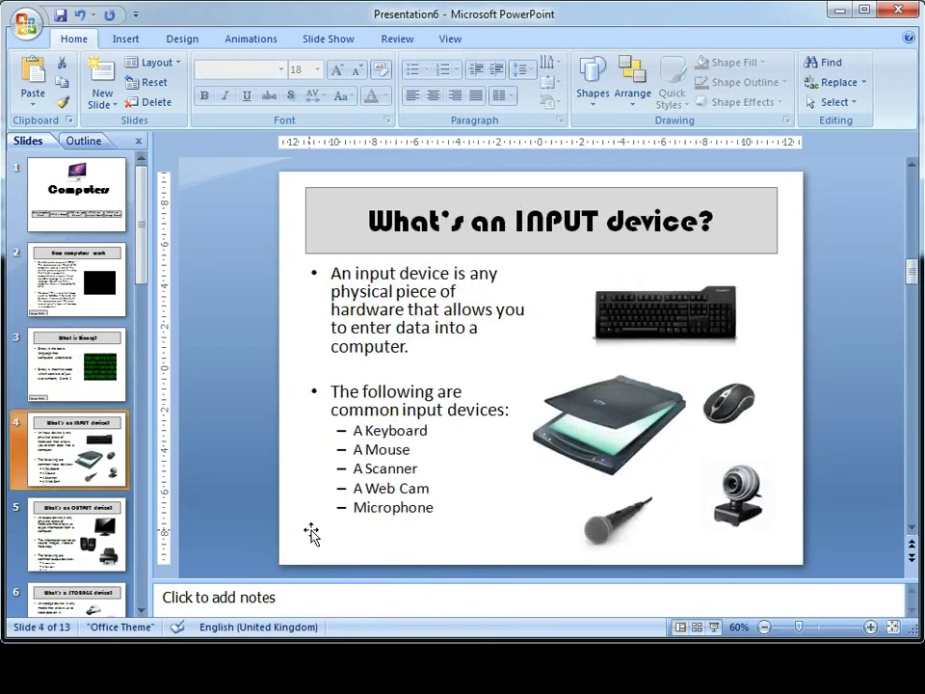
right_click(309, 533)
right_click(297, 557)
left_click(335, 600)
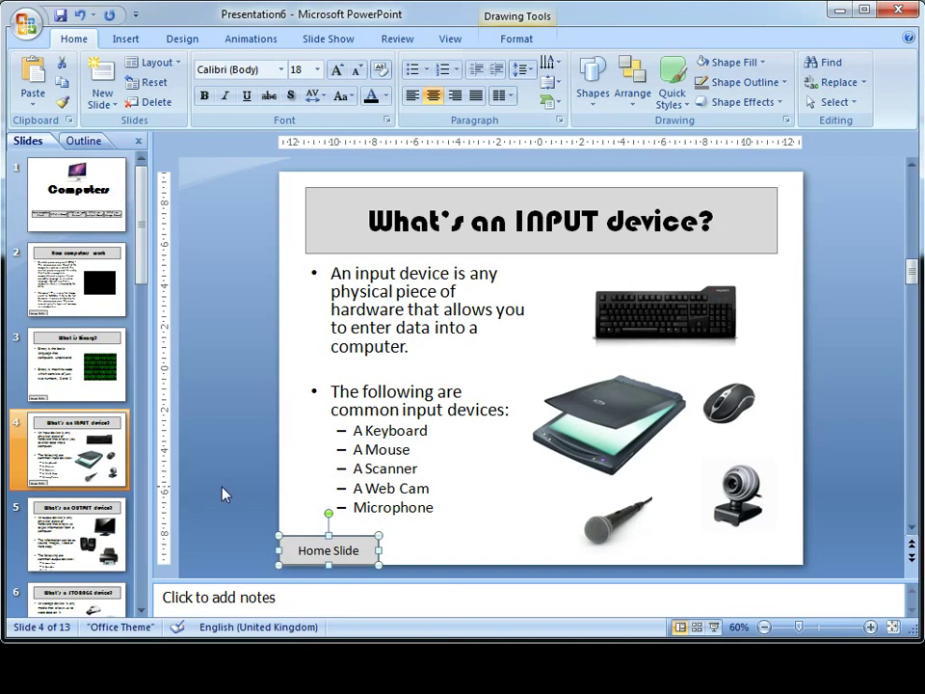
- On the How computers work slide, move the Home Slide button slightly inward from the corner and fill it dark grey
left_click(73, 289)
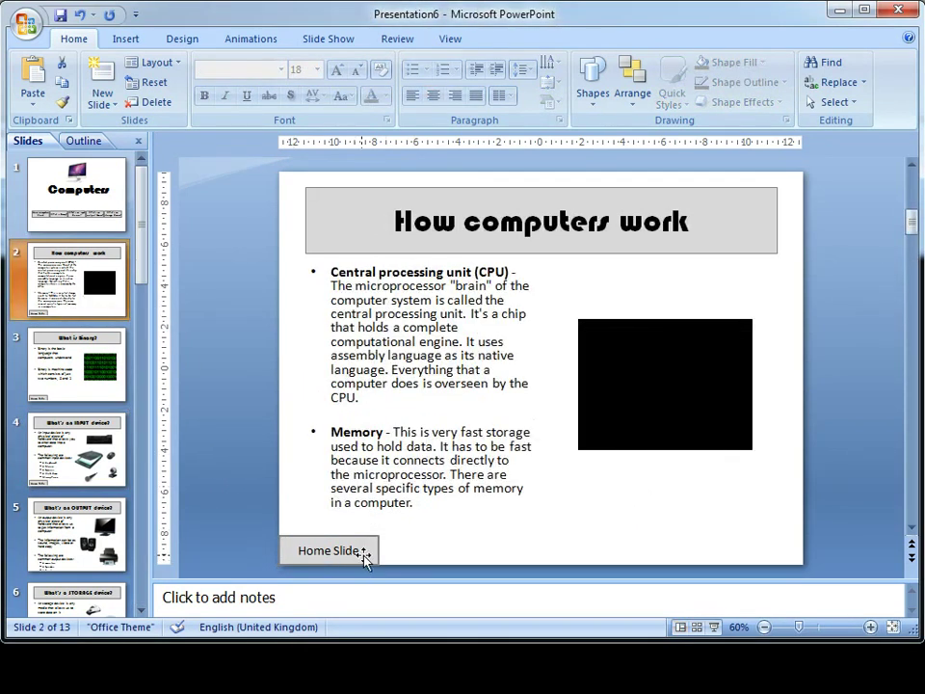
left_click_drag(377, 550, 390, 531)
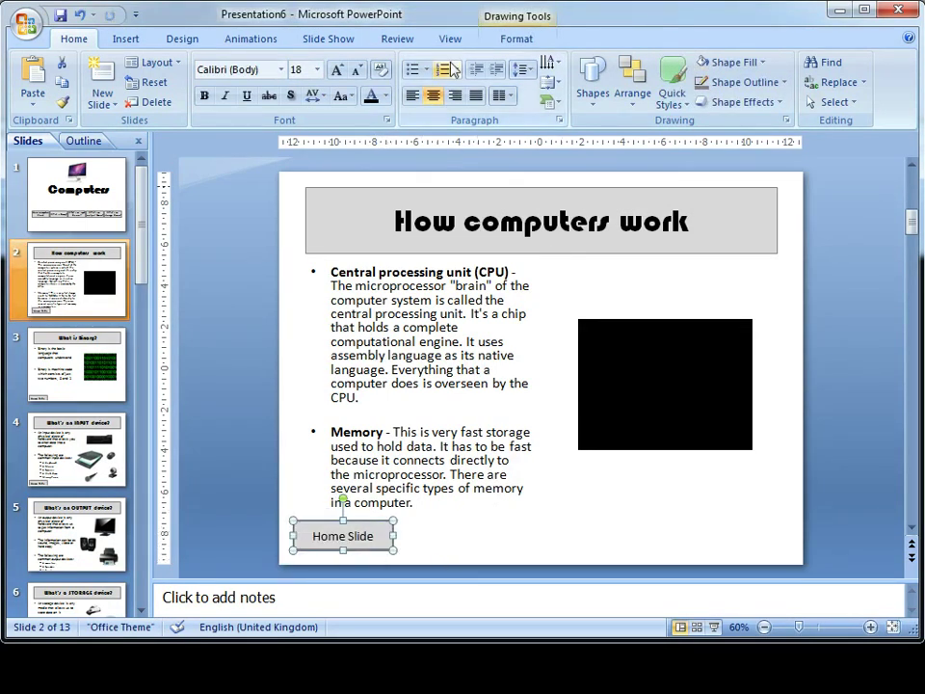
left_click(510, 39)
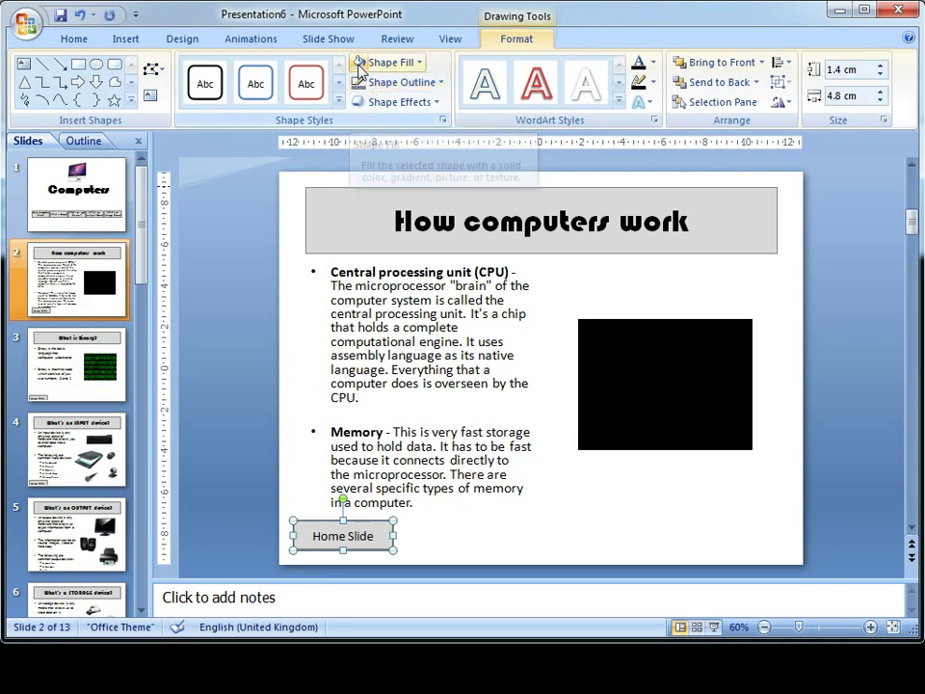
left_click(359, 67)
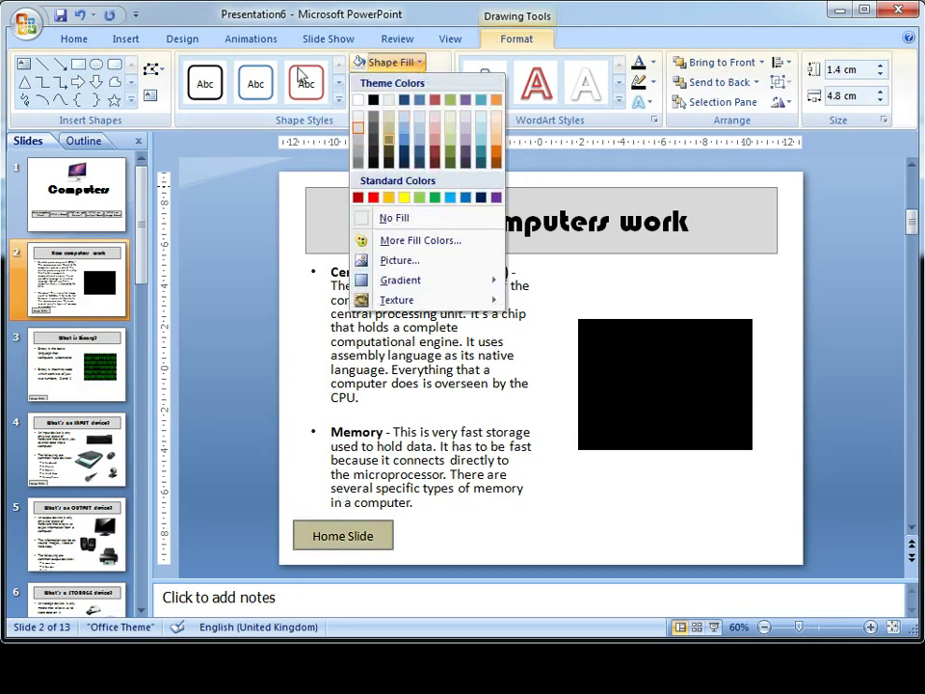
left_click(373, 142)
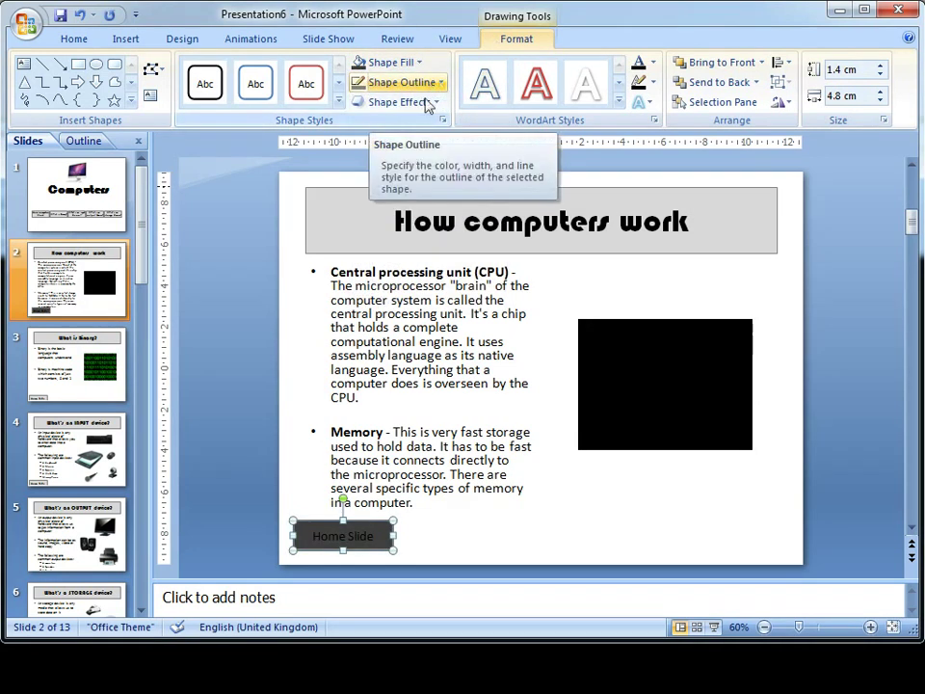
- Set the dark grey Home Slide button's text to white and compare it with the buttons on slides 3 and 4
left_click(653, 73)
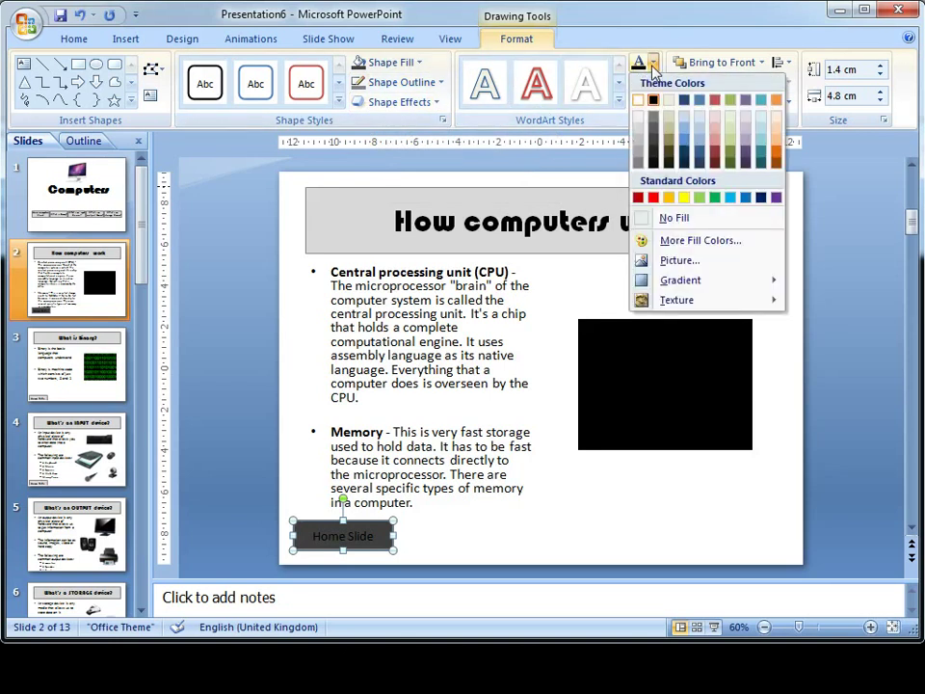
left_click(649, 97)
left_click(242, 530)
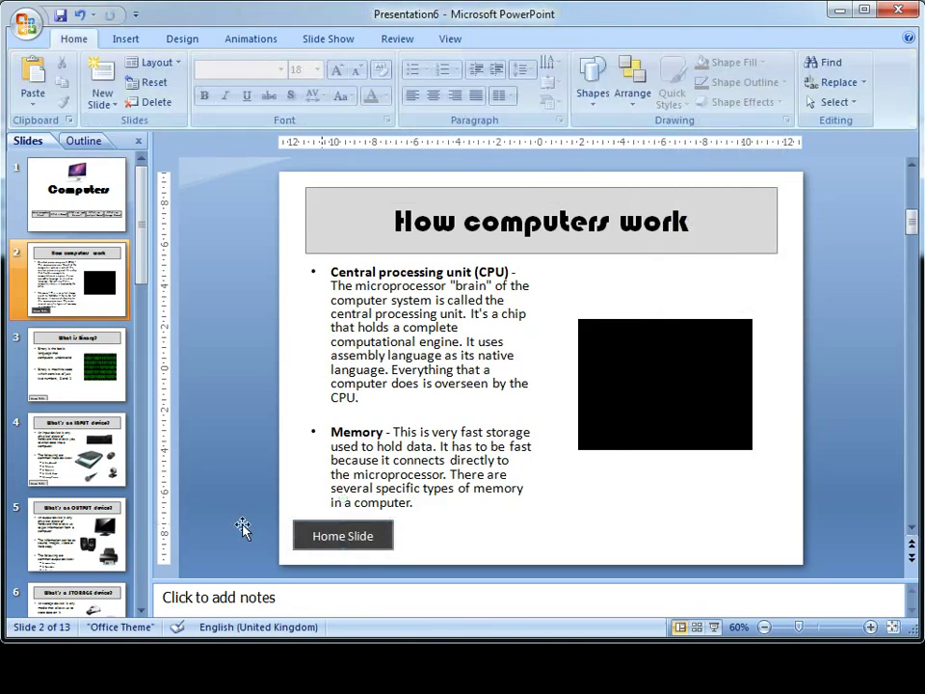
left_click(82, 376)
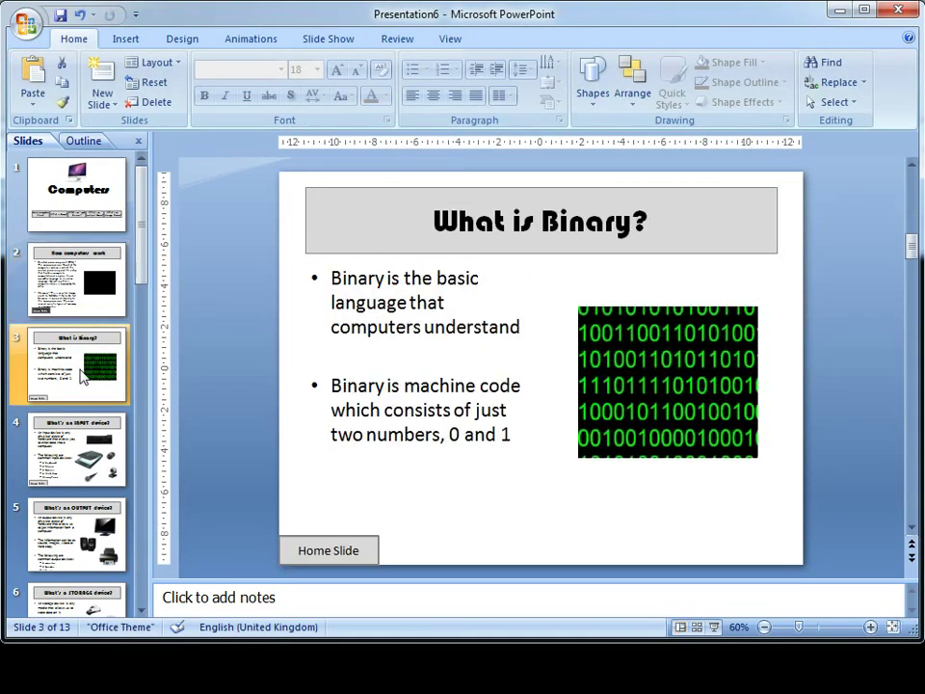
left_click(63, 467)
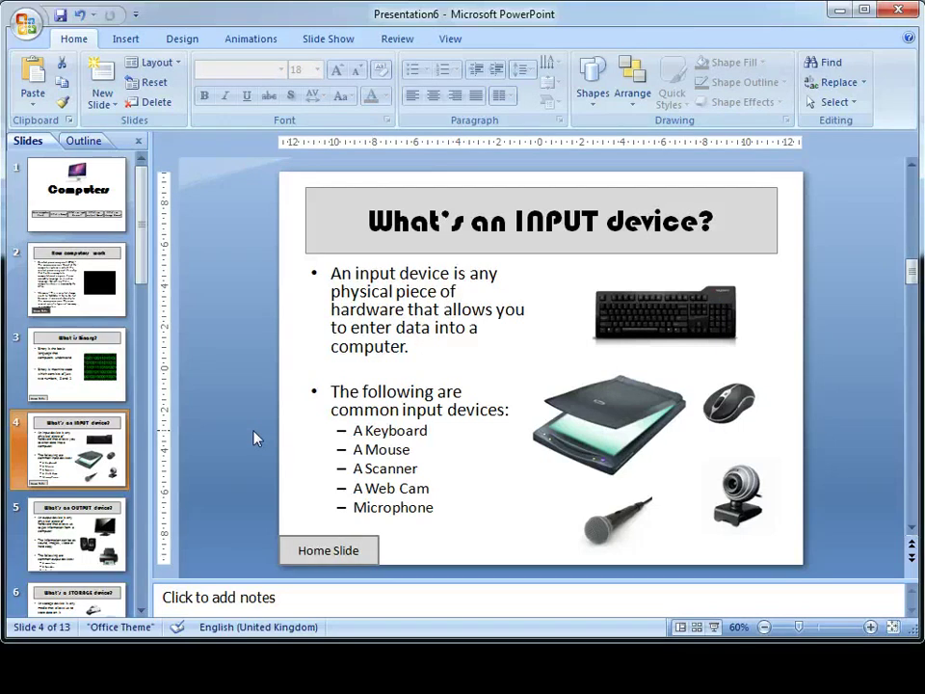
- Delete the light grey Home Slide buttons from the What's an INPUT device? and What is Binary? slides
left_click(303, 535)
left_click(151, 386)
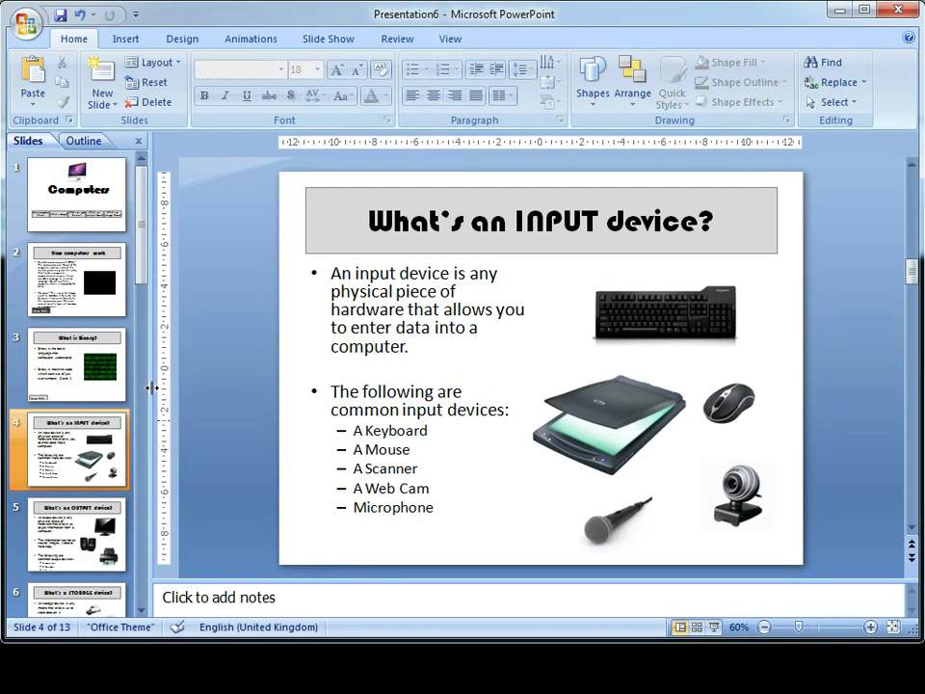
left_click(60, 371)
left_click(361, 536)
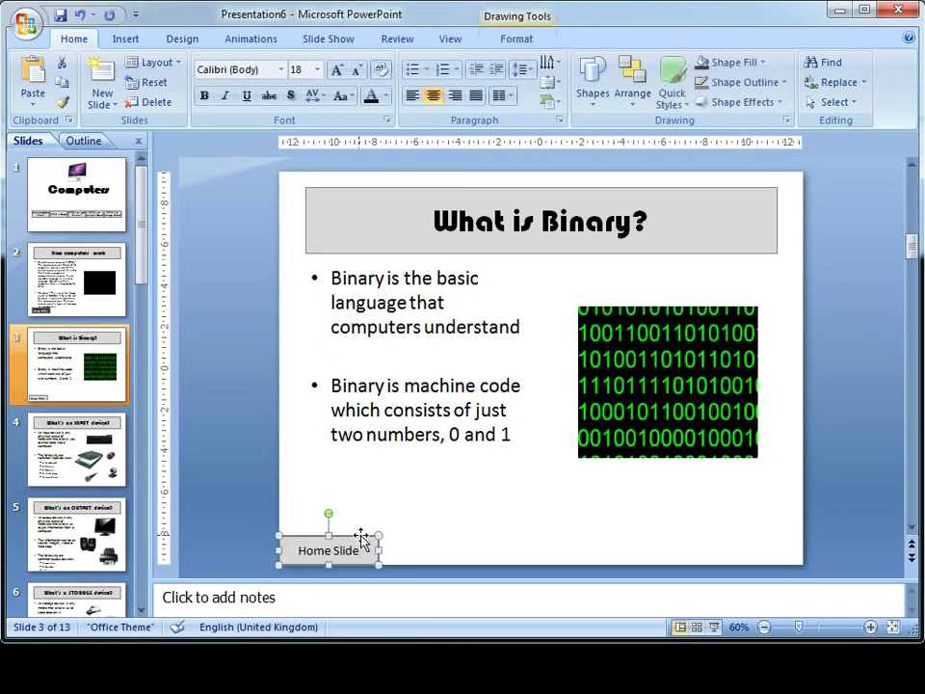
- Cut the dark grey Home Slide button from the How computers work slide
left_click(72, 286)
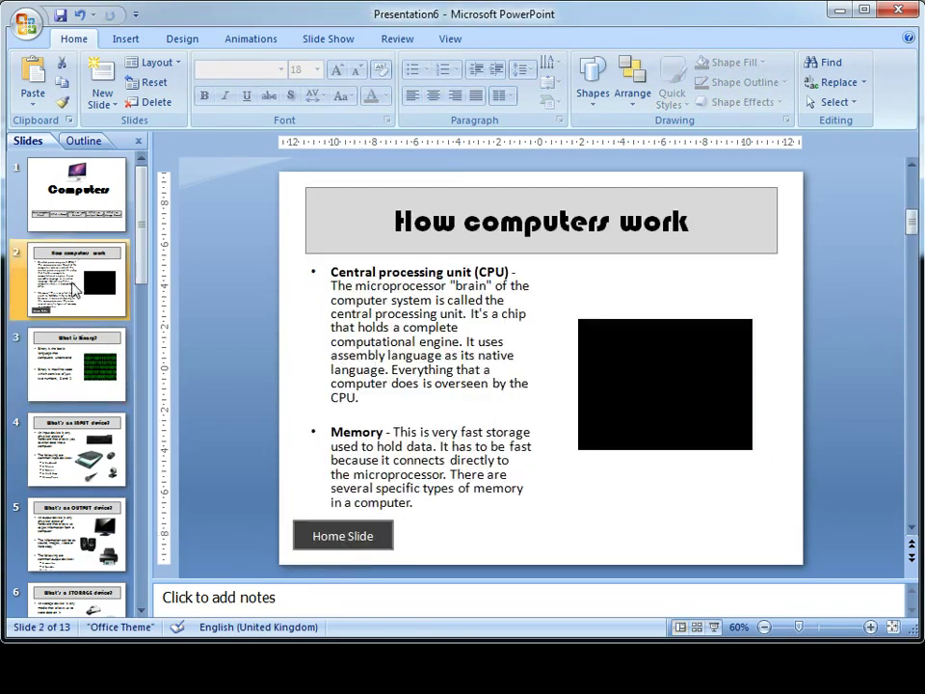
left_click(380, 529)
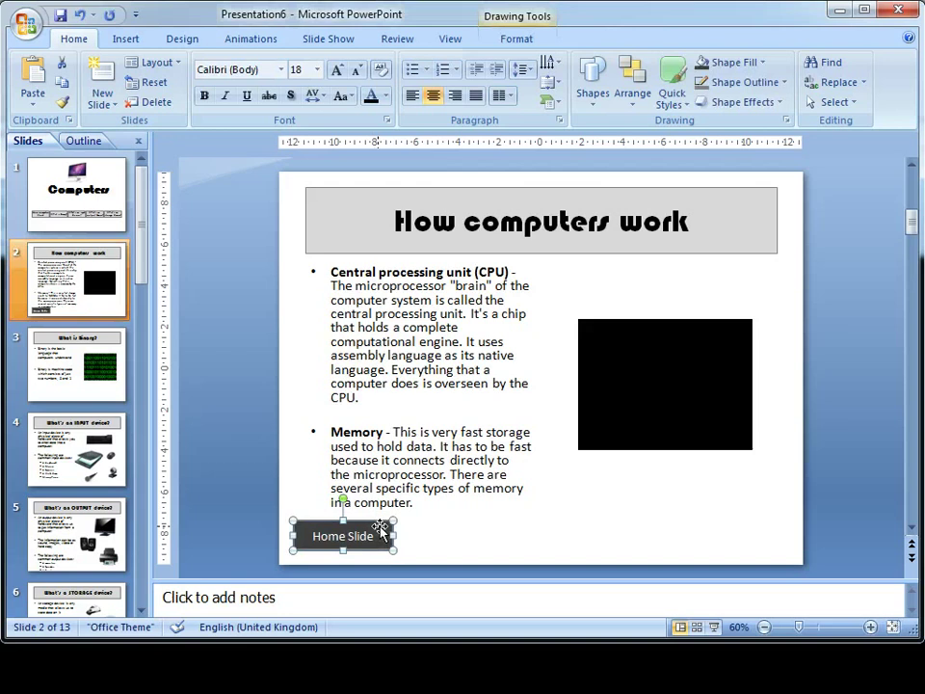
right_click(381, 529)
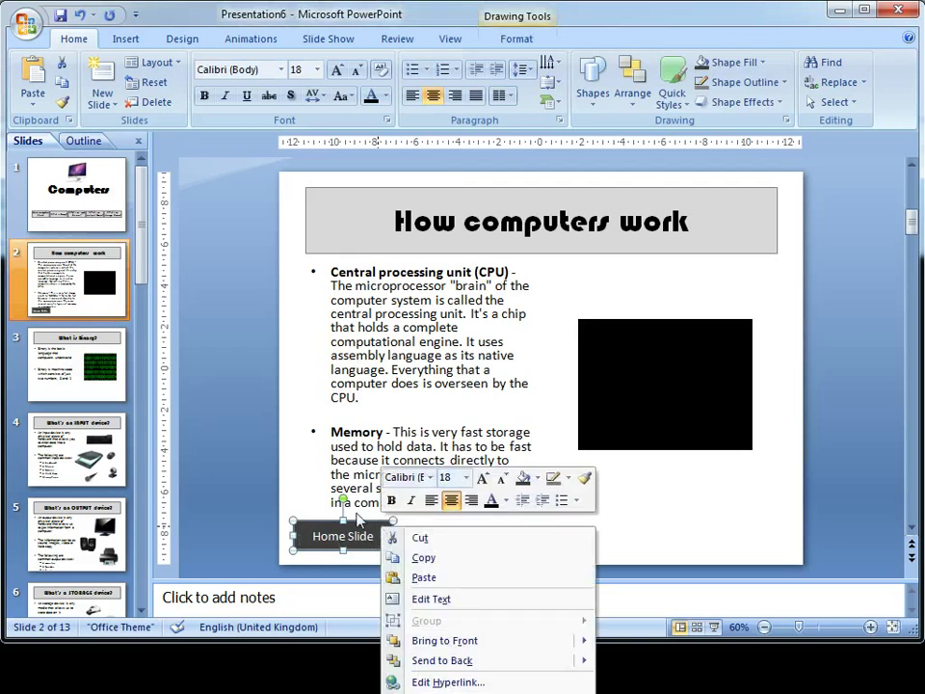
left_click(421, 538)
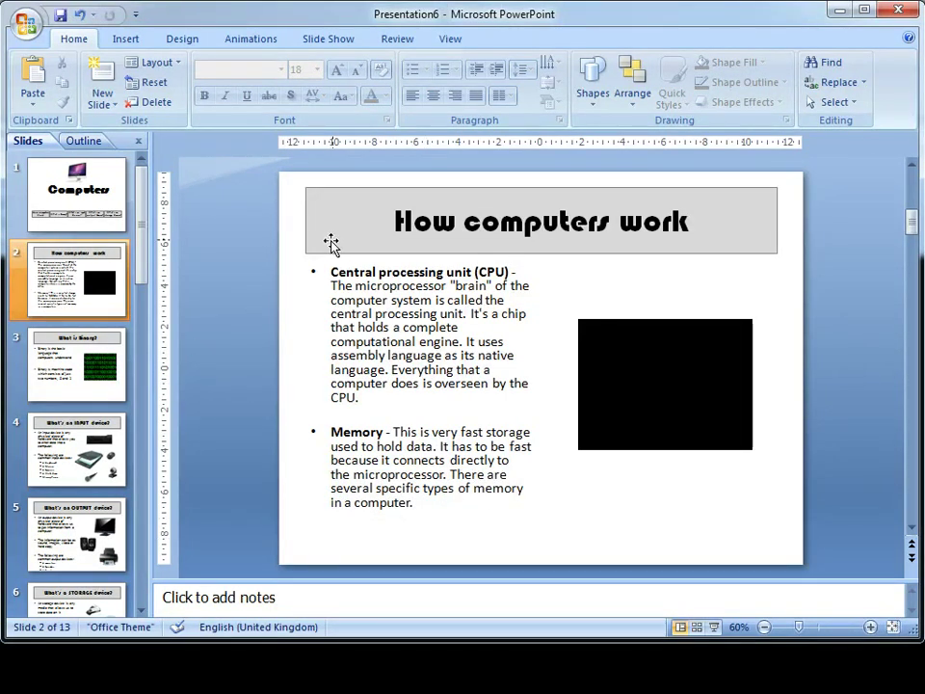
- Paste the cut Home Slide button onto the two-content layout in the slide master
left_click(448, 38)
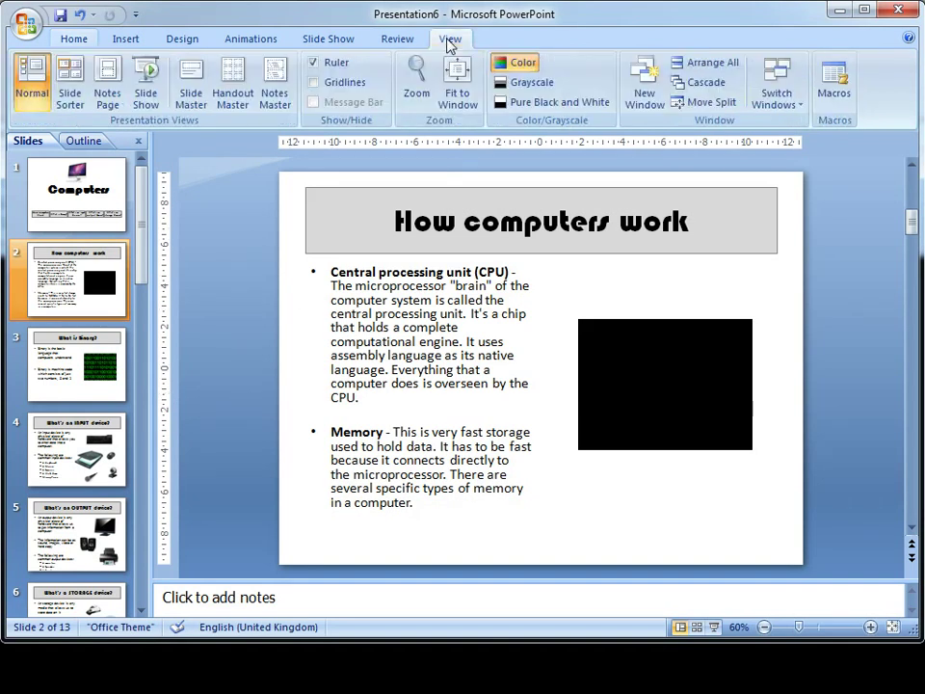
left_click(190, 81)
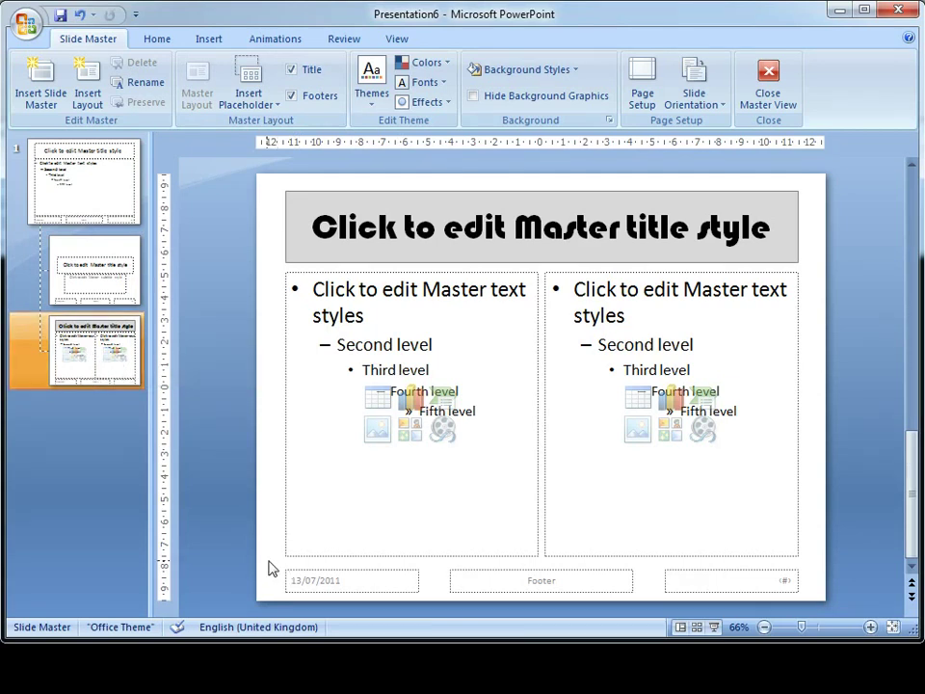
right_click(280, 529)
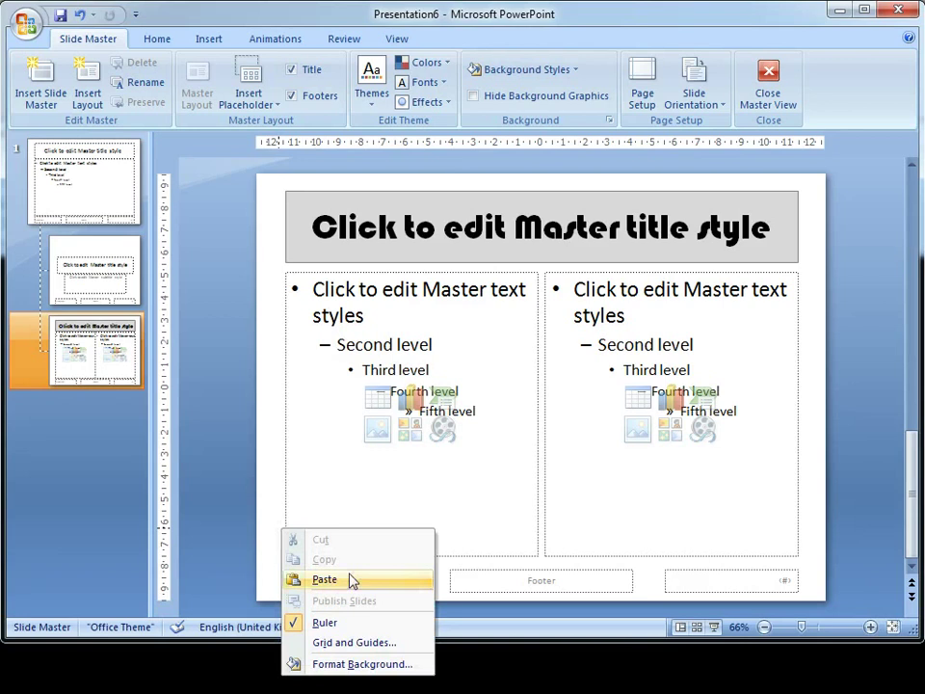
left_click(325, 578)
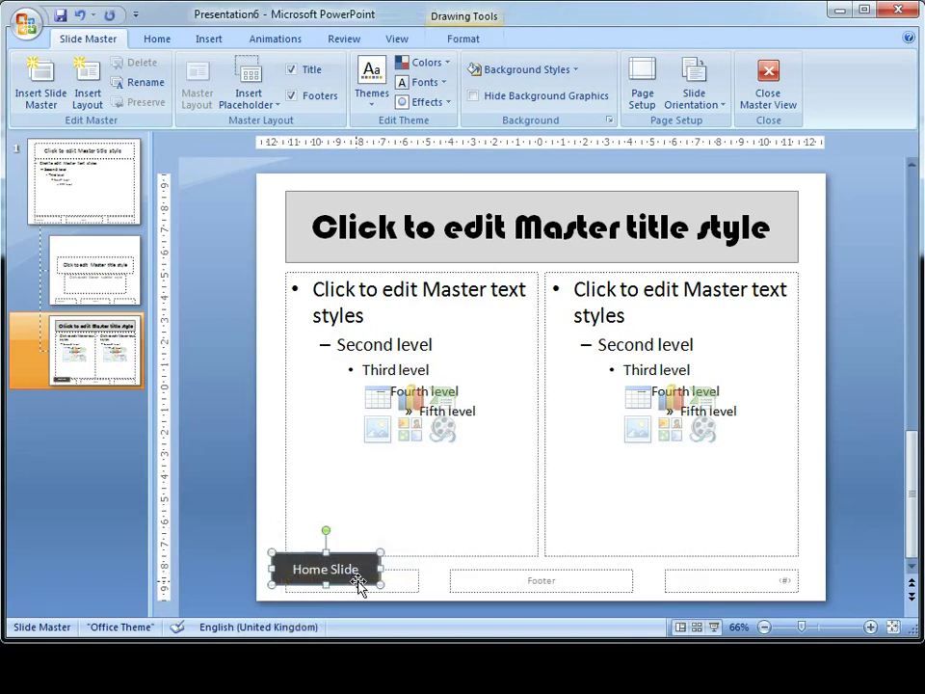
- Nudge the Home Slide button down and left towards the layout's lower-left corner, and return to normal editing
left_click_drag(358, 579, 359, 587)
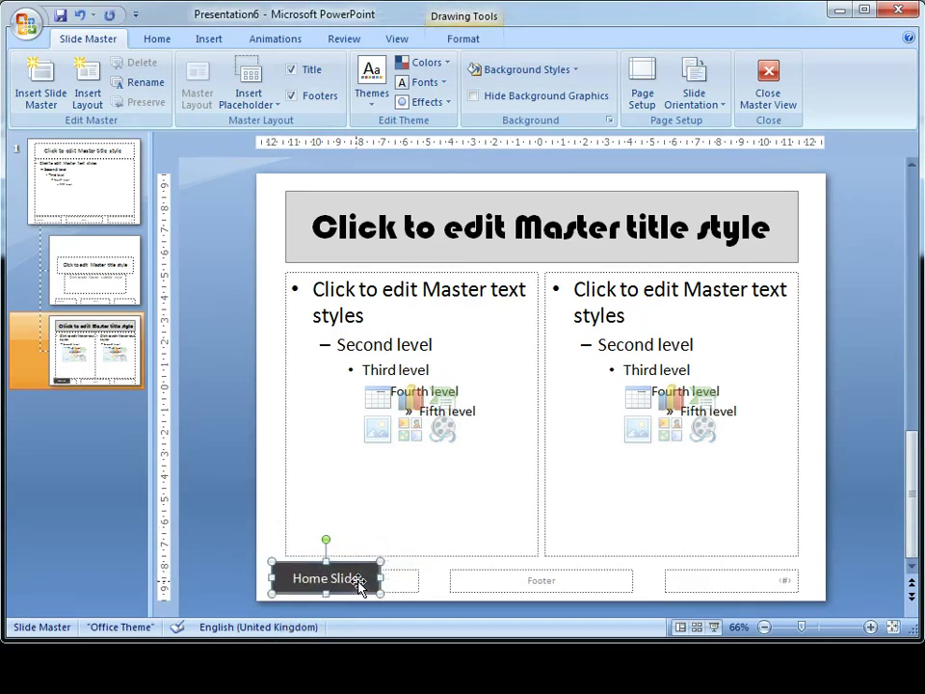
key("Left")
key("Left")
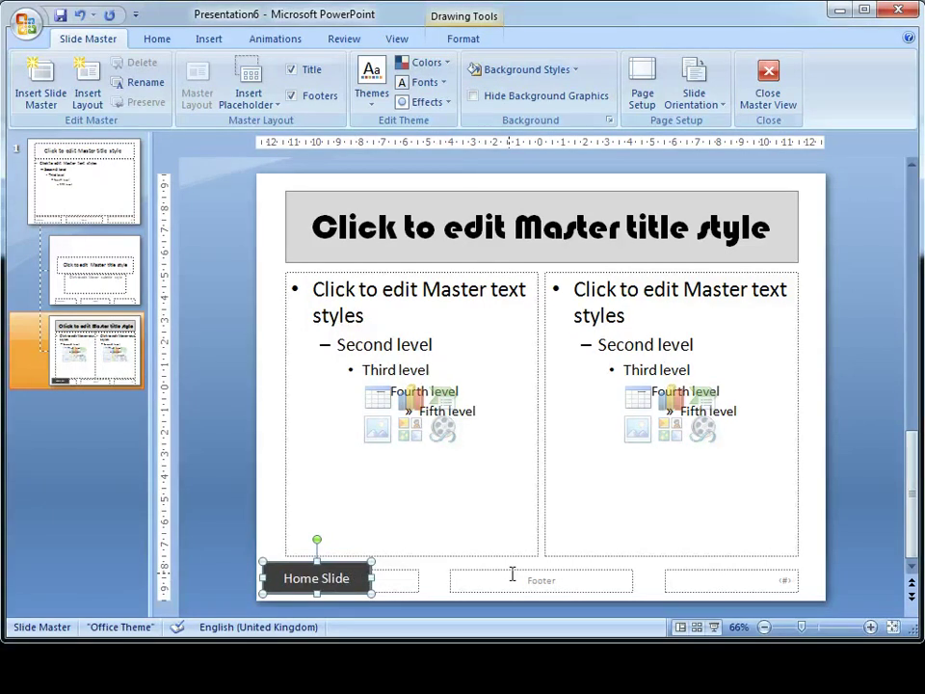
left_click(767, 85)
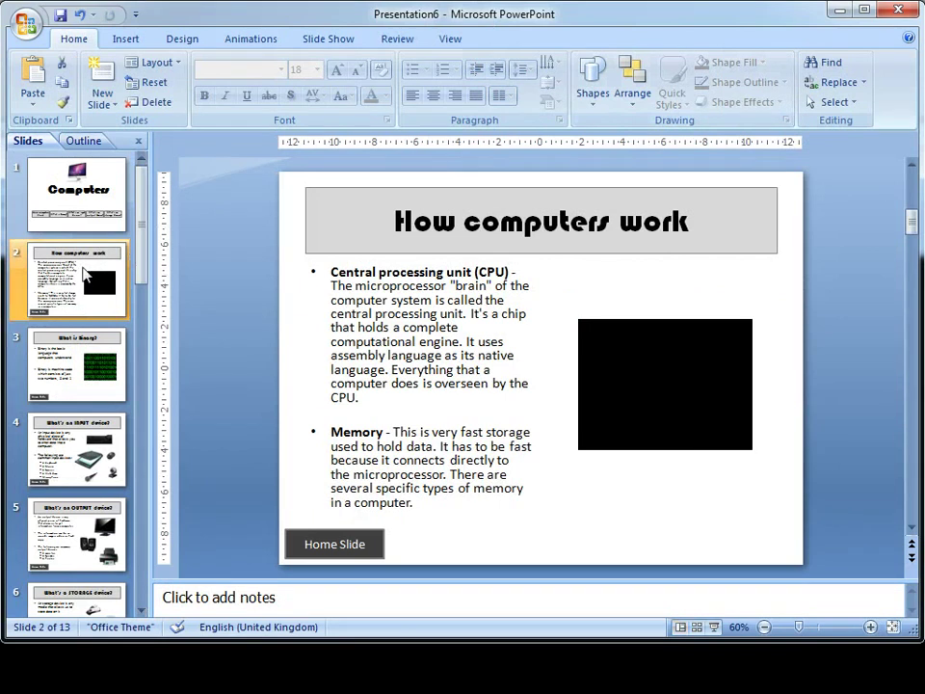
- Page through all slides to the last one and back to the title slide to check the Home Slide button
key("Down")
key("Down")
key("Down")
key("Down")
key("Down")
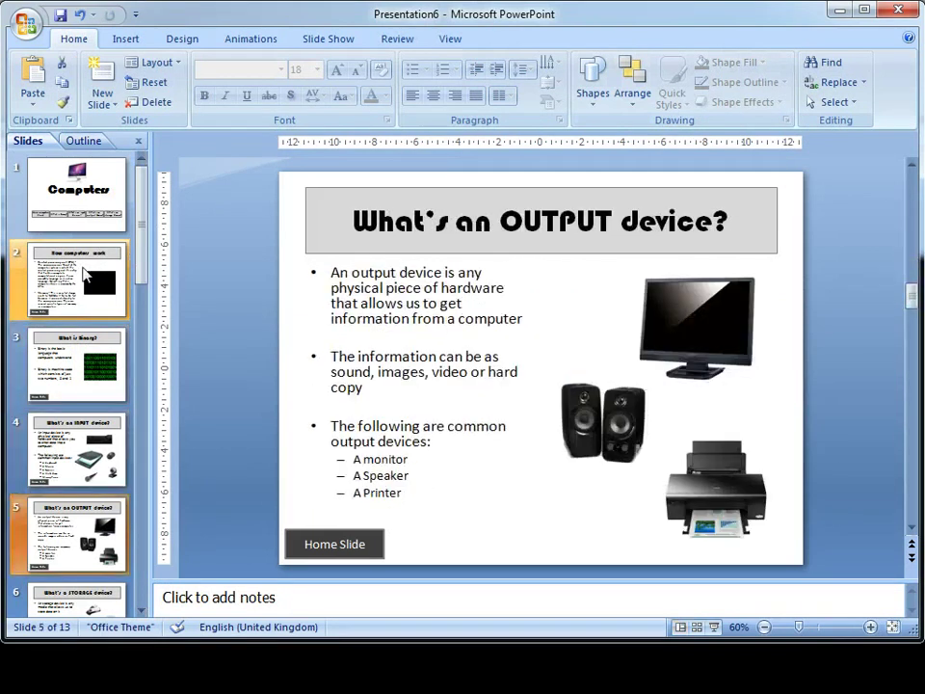
key("Down")
key("Down")
key("Down")
key("Down")
key("Down")
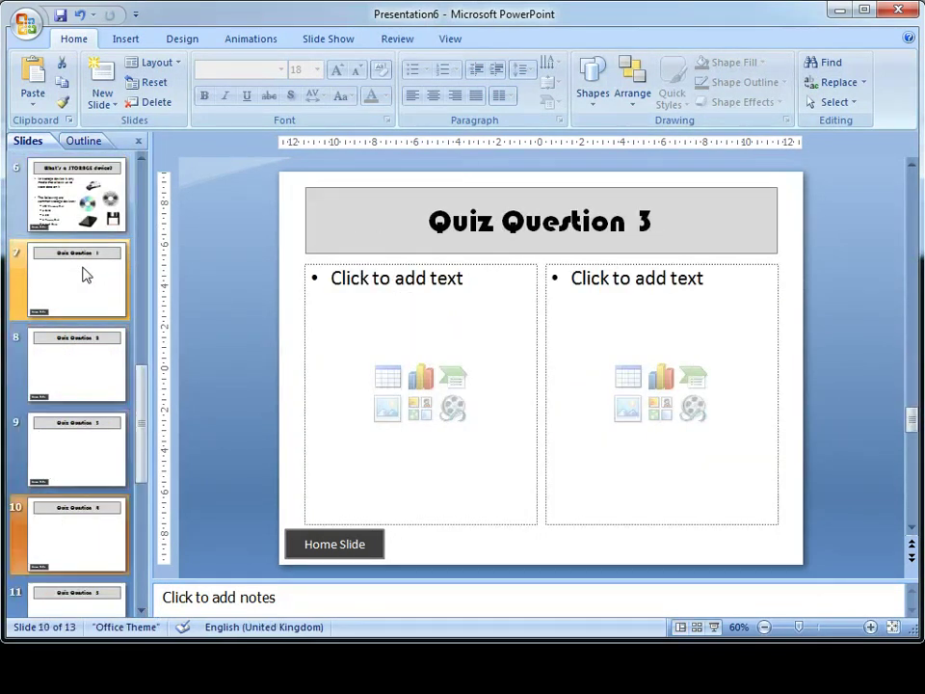
key("Down")
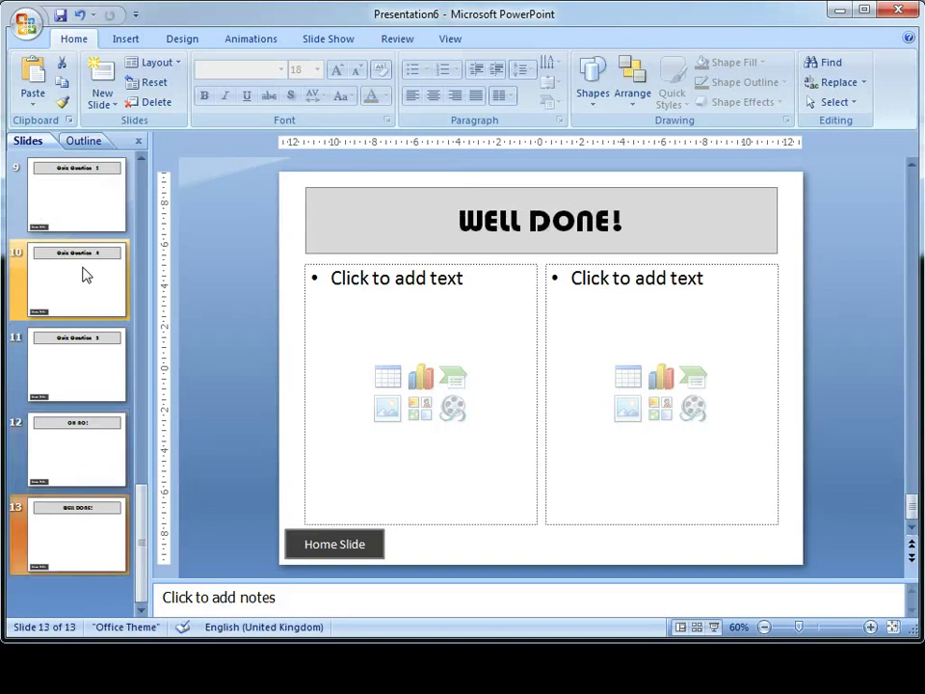
key("Up")
key("Up")
key("Up")
key("Up")
key("Up")
key("Up")
key("Up")
key("Up")
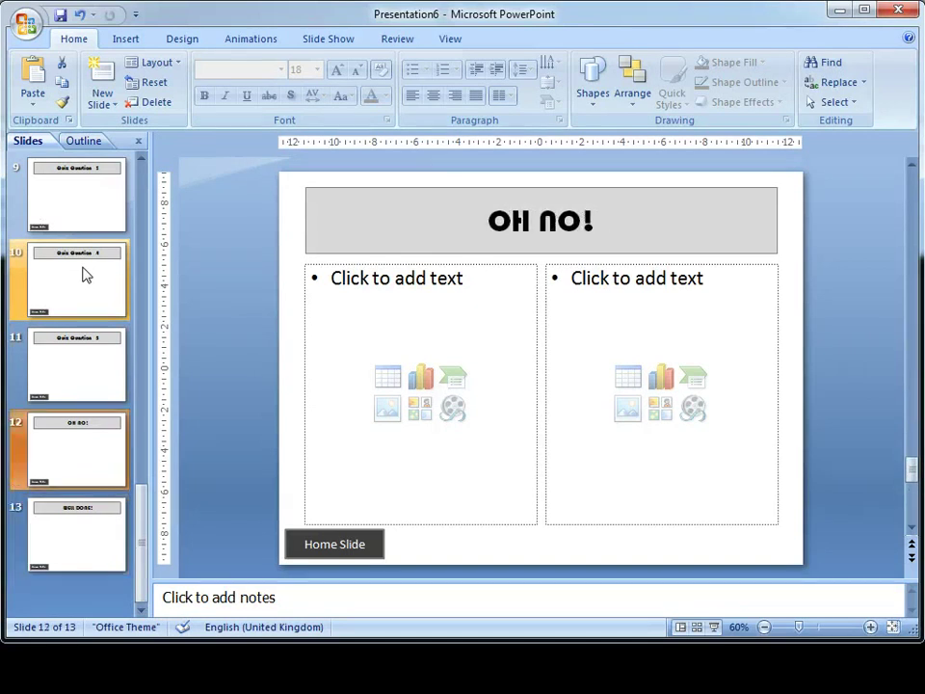
key("Up")
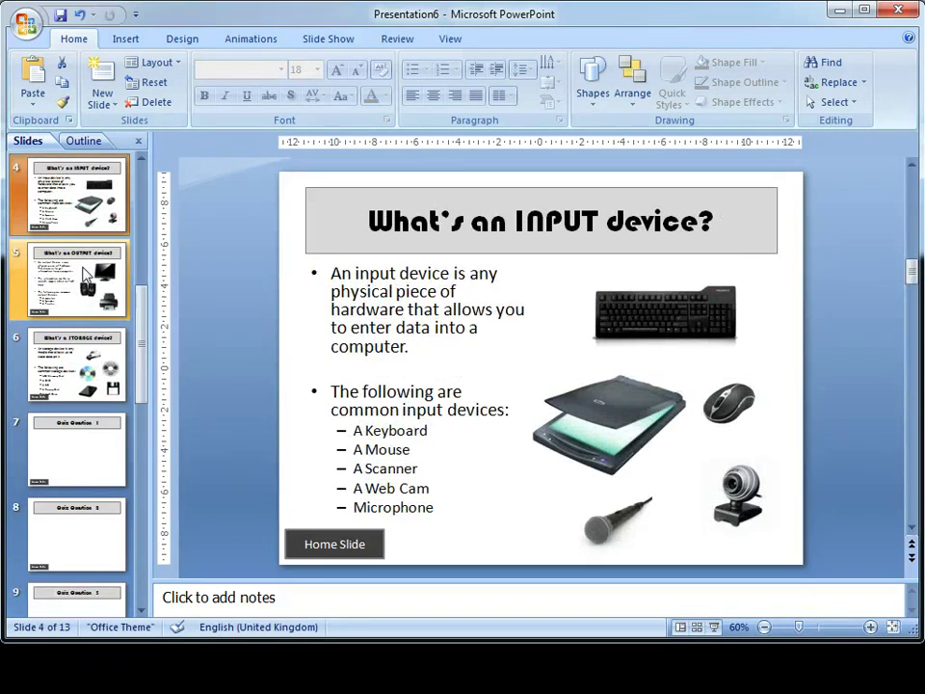
key("Up")
key("Up")
key("Up")
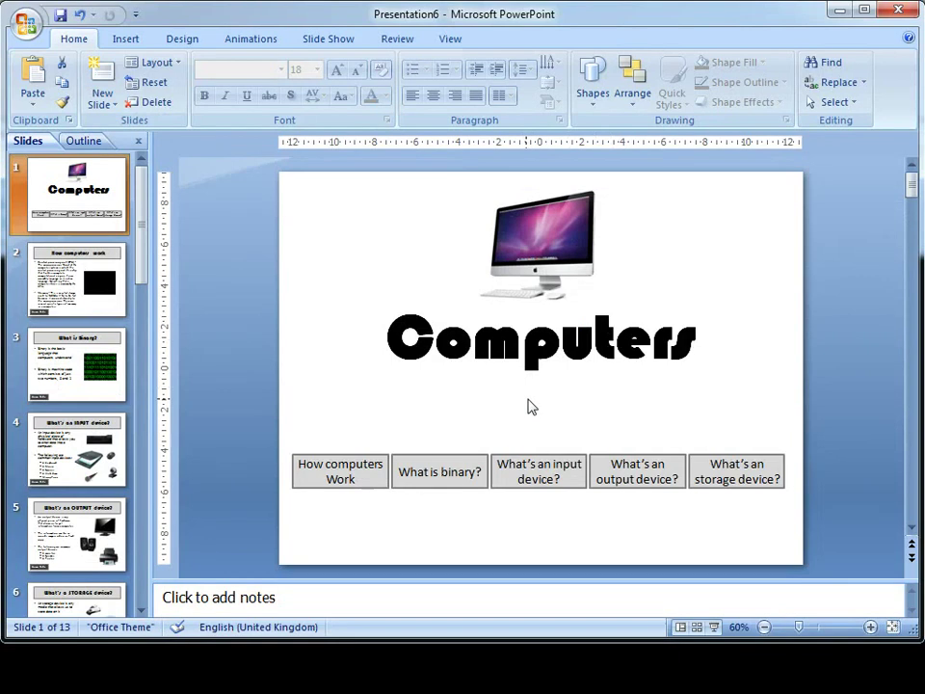
- Examine the title slide's layout in the slide master and return to normal editing
left_click(451, 41)
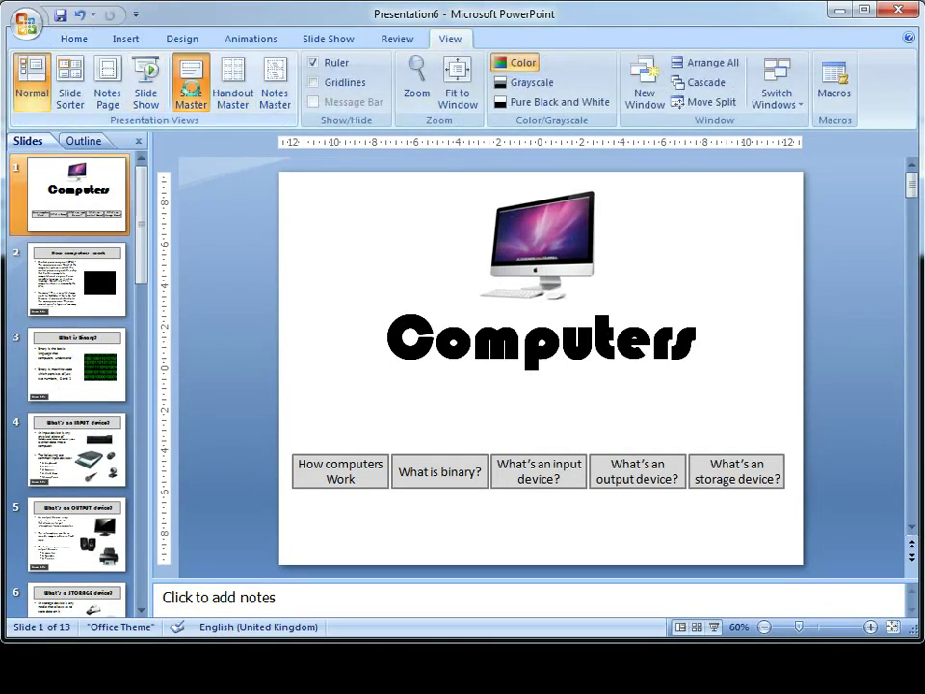
left_click(191, 87)
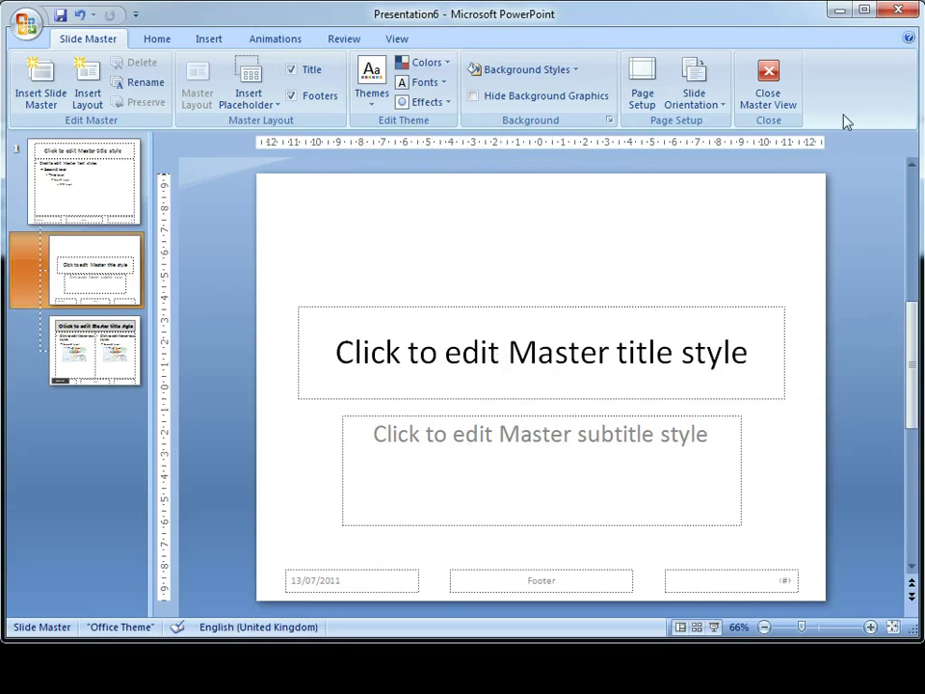
left_click(768, 81)
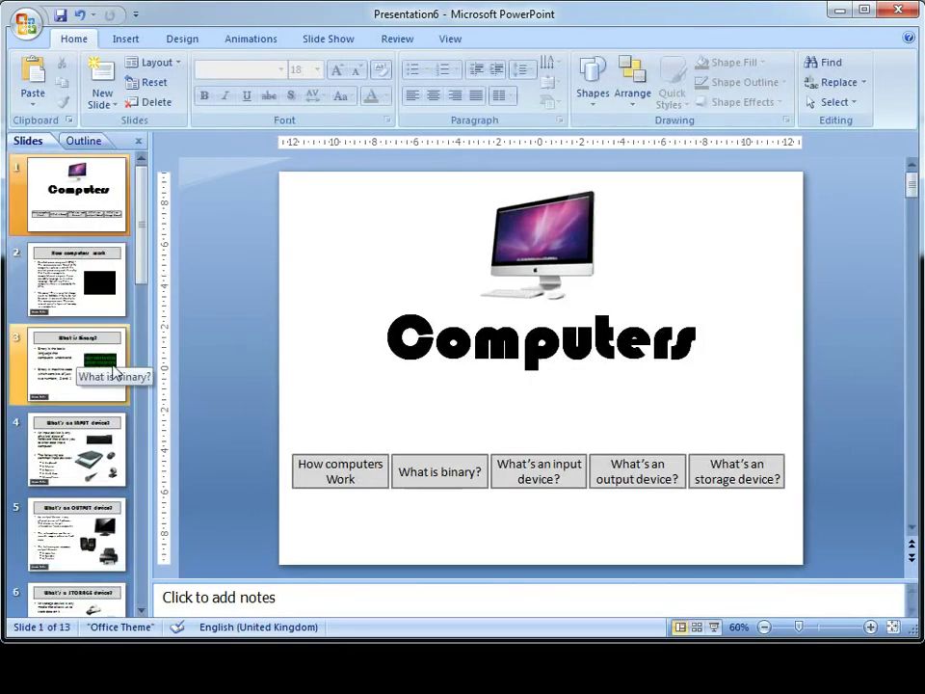
- Check the How computers work slide for the master-based Home Slide button and return to the title slide
left_click(69, 300)
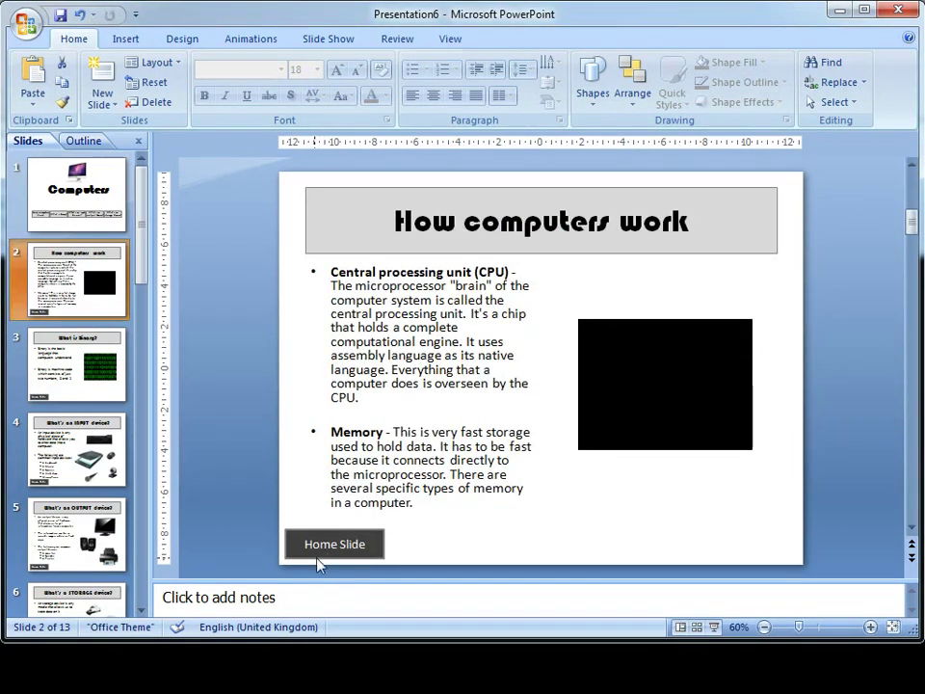
left_click(475, 537)
key("Escape")
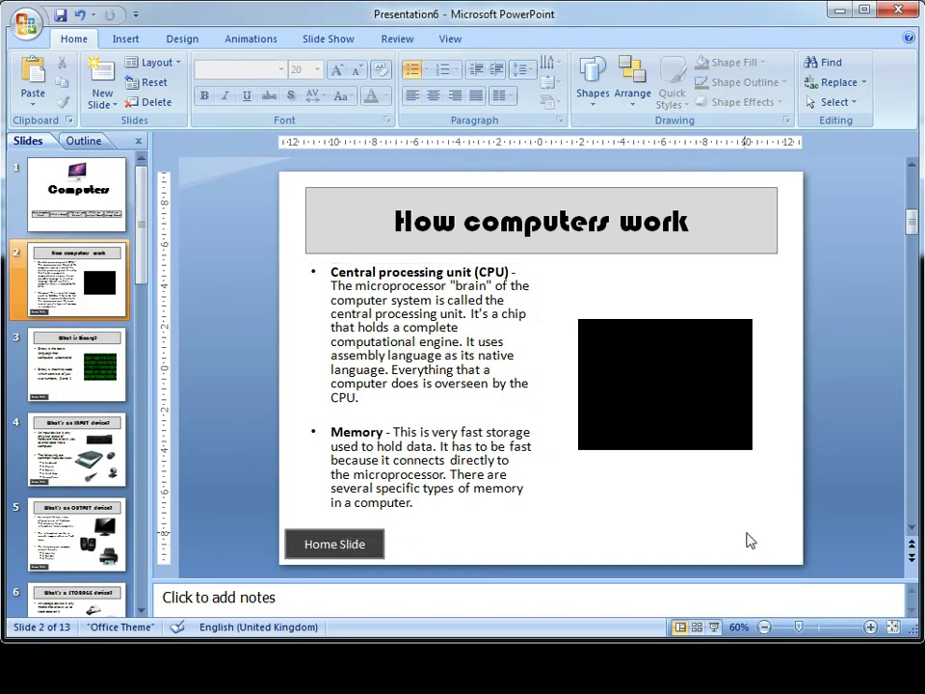
scroll(343, 202, "up", 1)
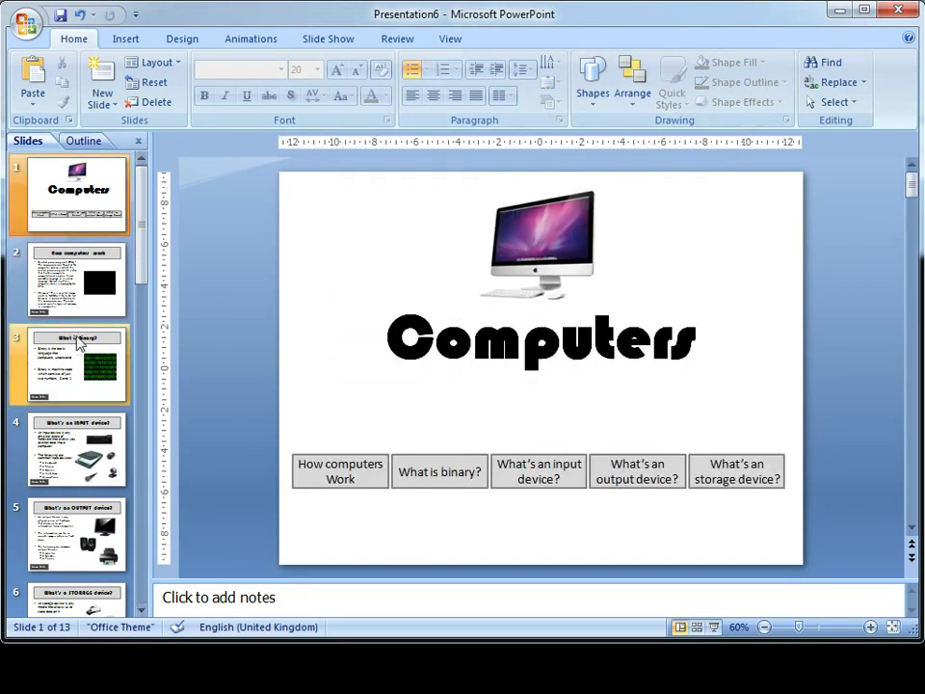
- From the What is Binary? slide, check the master layout's Home Slide button hyperlink to slide 1, Computers, and close the master
left_click(87, 258)
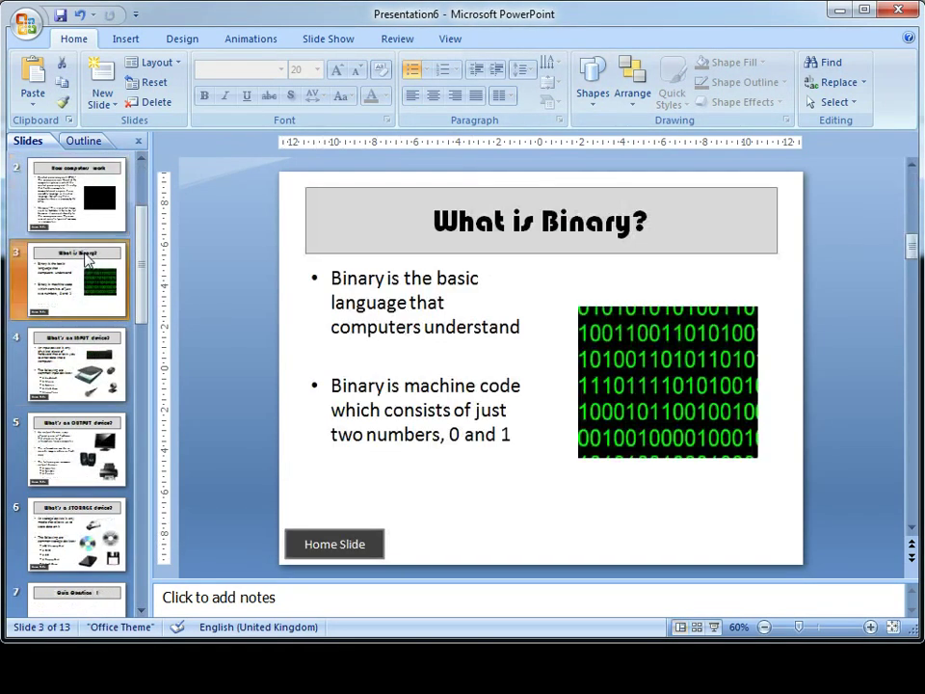
left_click(449, 41)
left_click(192, 98)
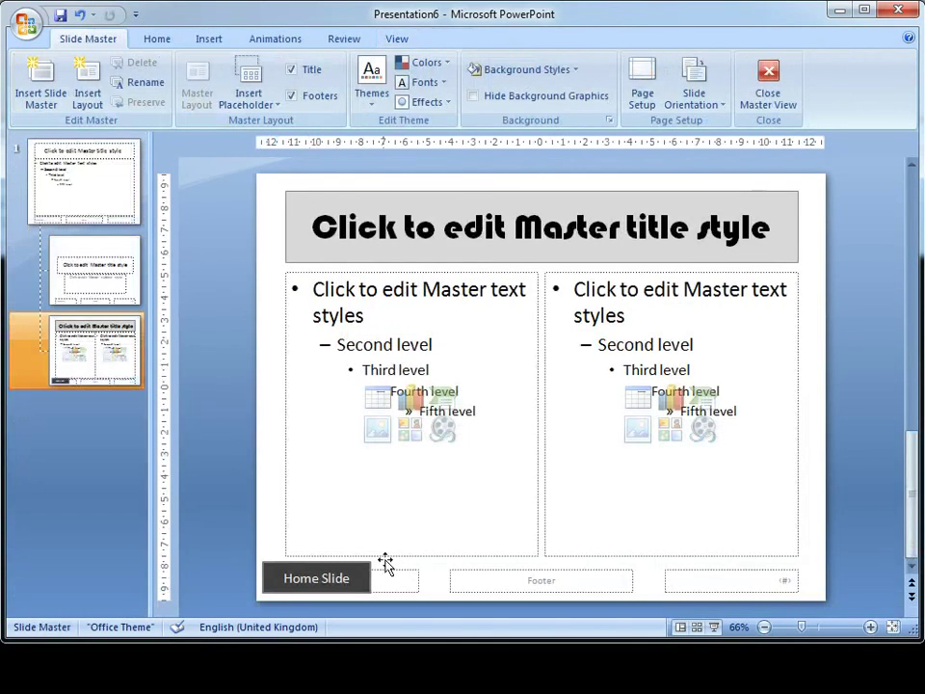
left_click(307, 568)
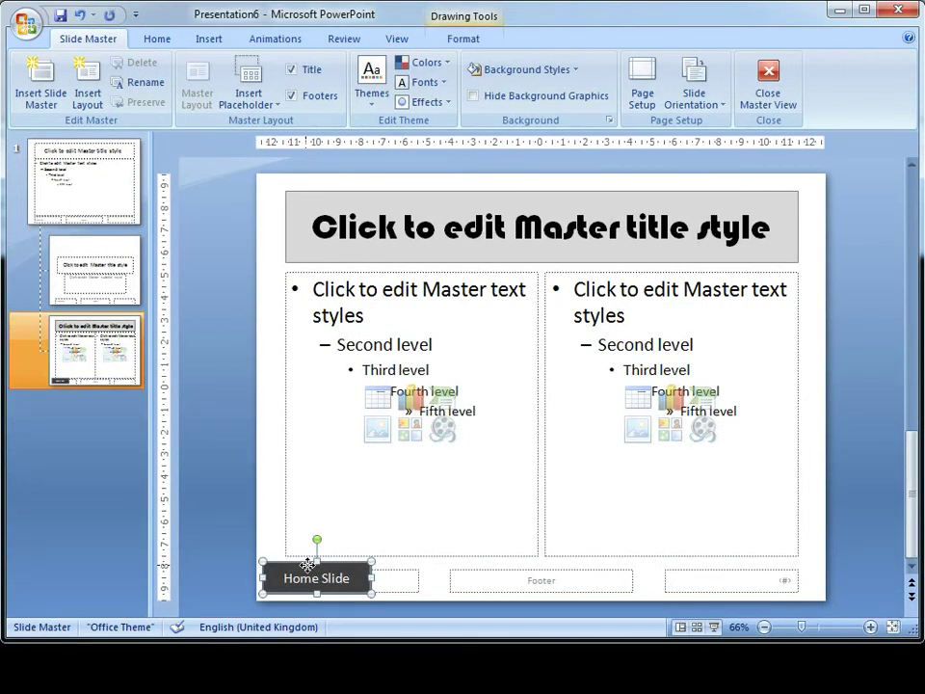
right_click(308, 565)
left_click(366, 692)
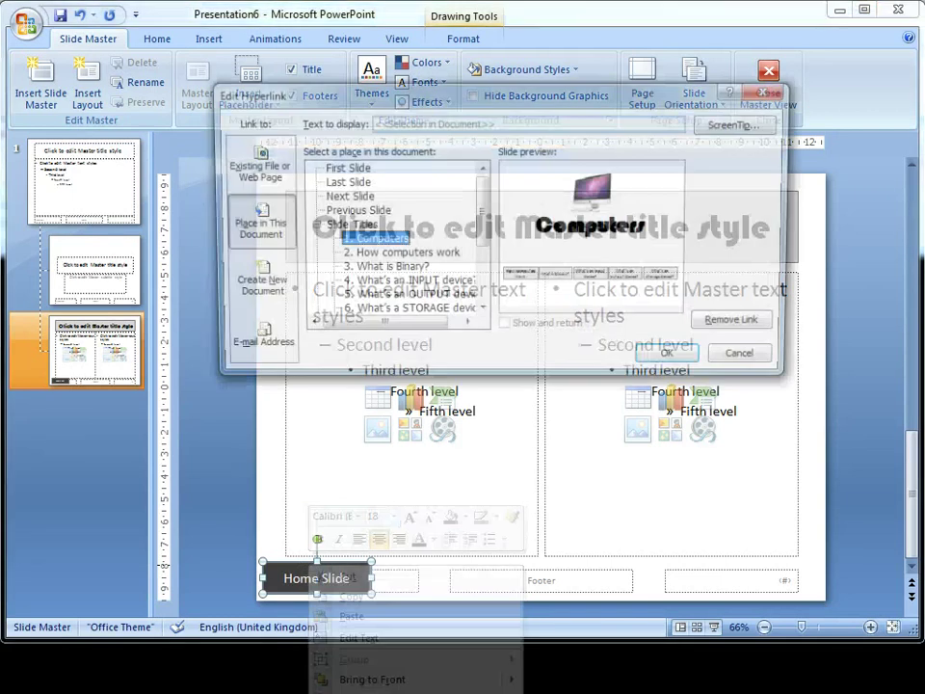
left_click(666, 361)
left_click(769, 73)
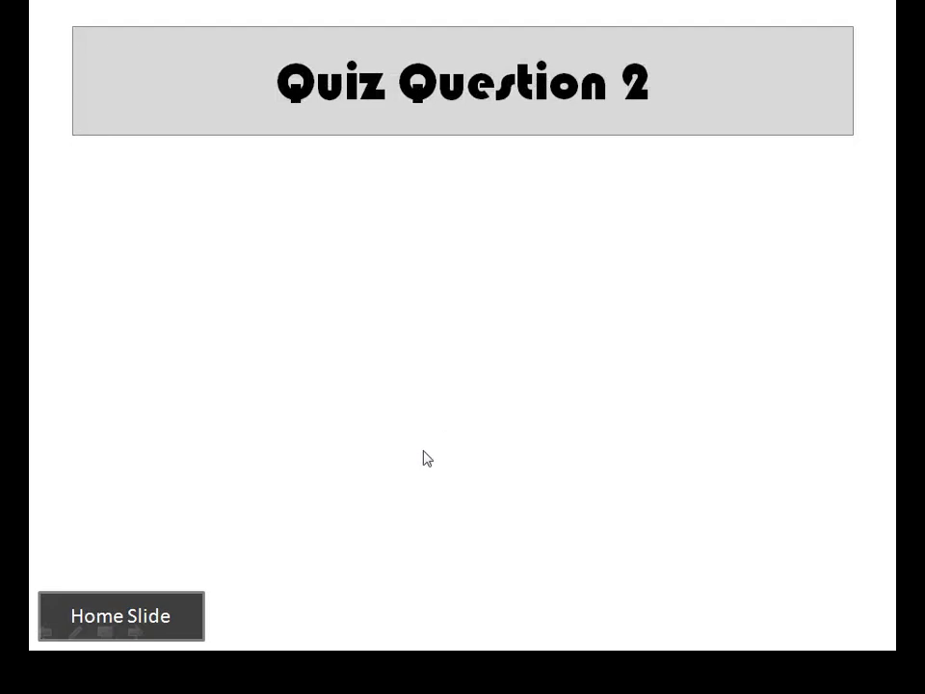
- Set the slide show type to Browsed at a kiosk (full screen) and start the show from the Quiz Question 2 slide
key("Escape")
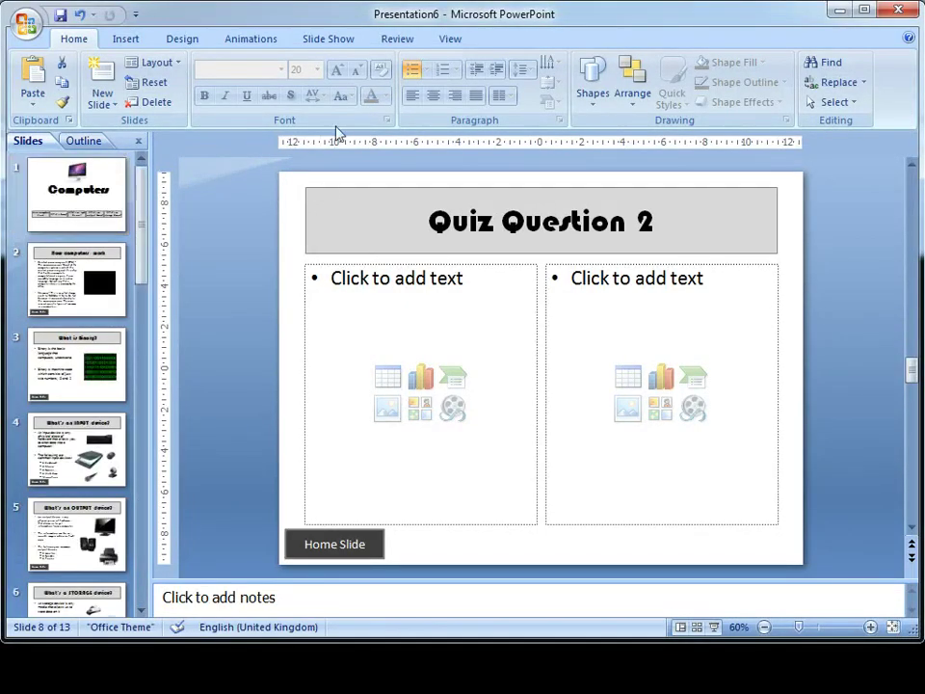
left_click(320, 44)
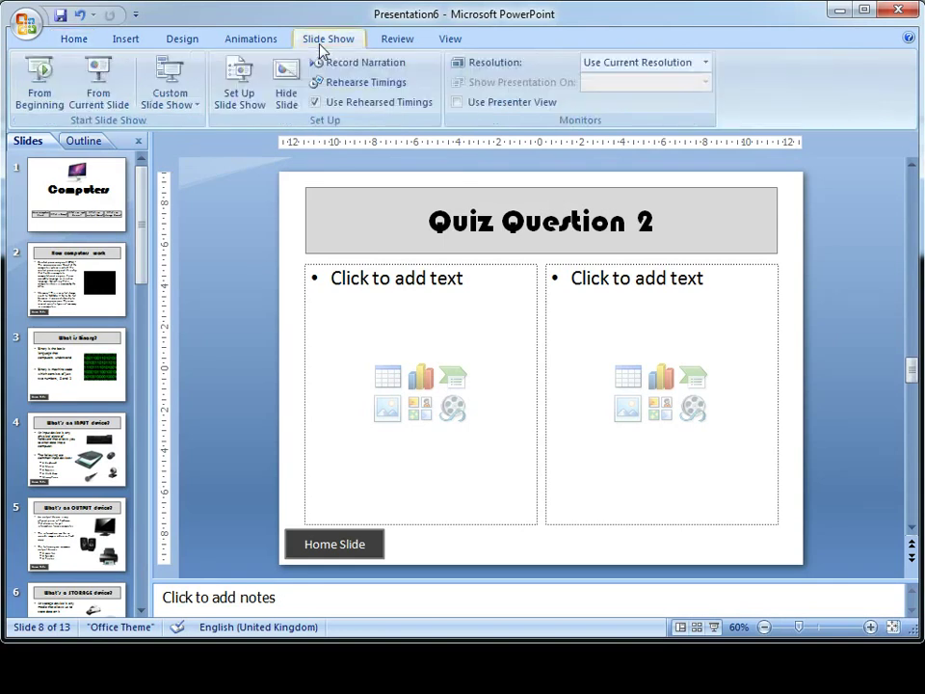
left_click(252, 89)
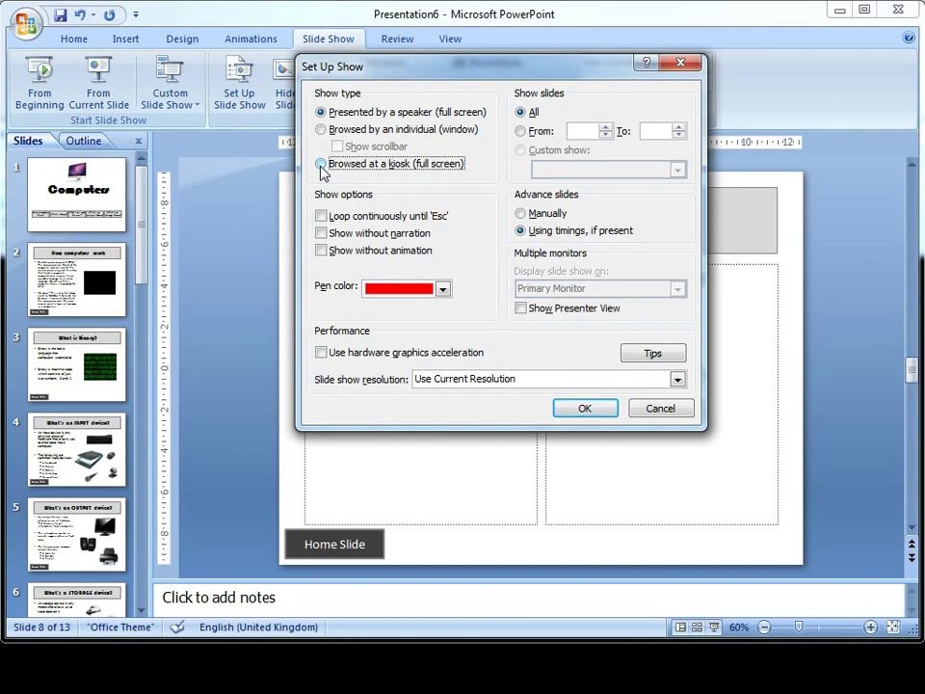
left_click(321, 165)
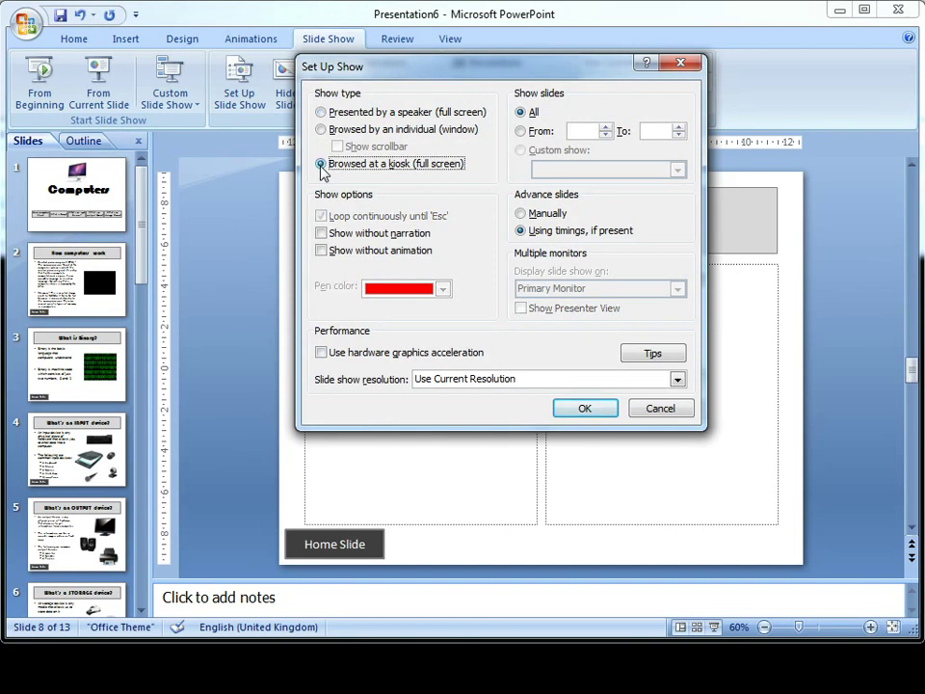
left_click(585, 409)
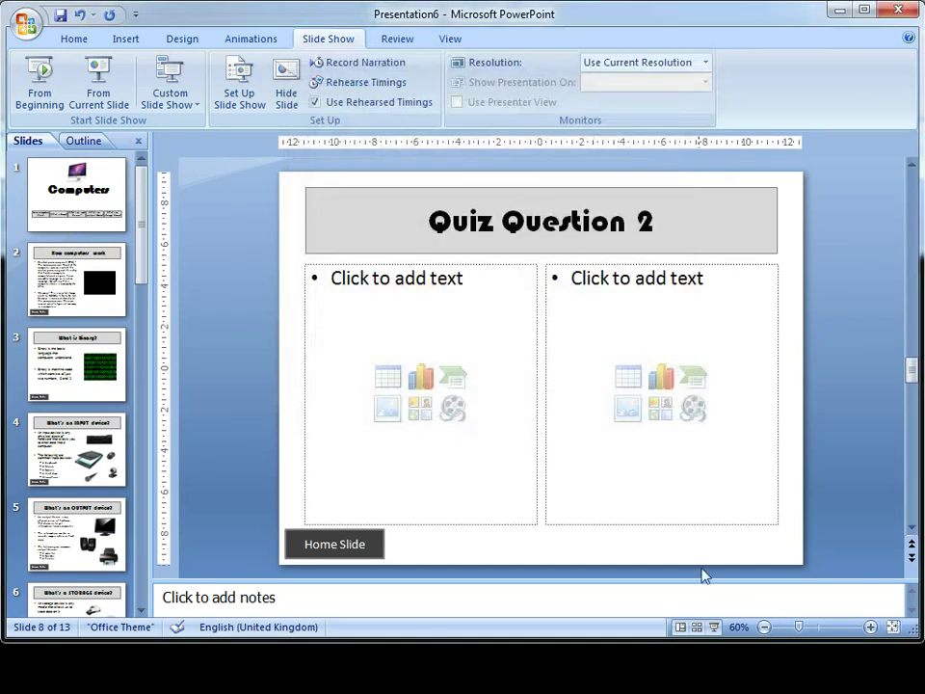
left_click(715, 628)
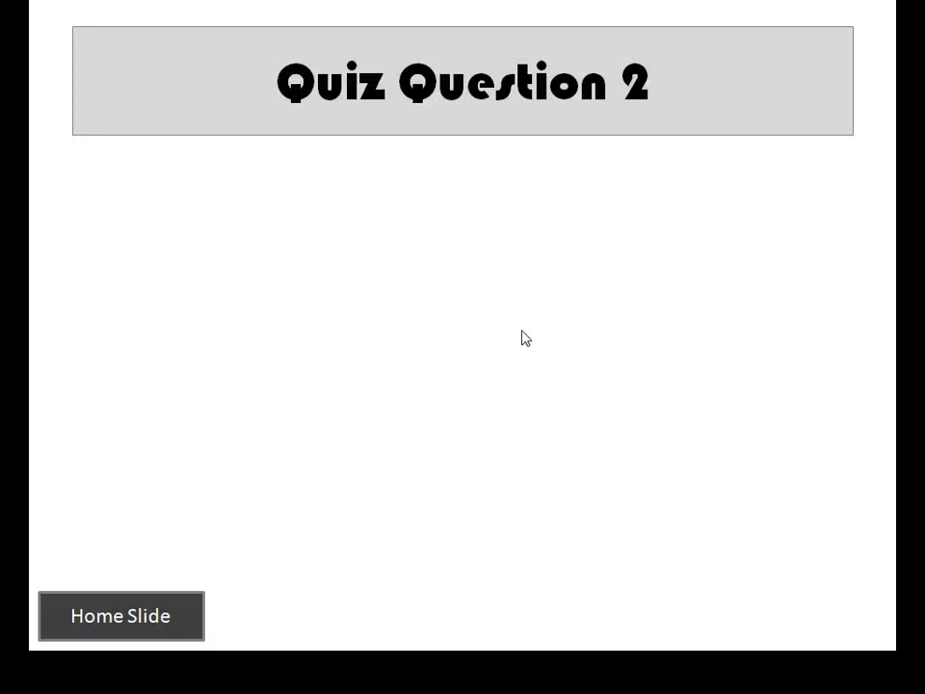